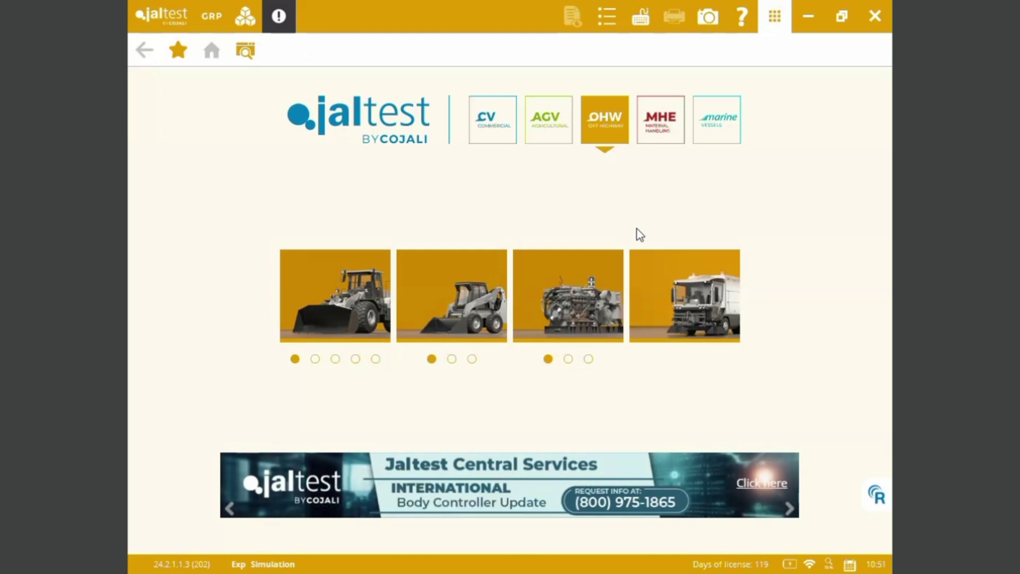
# Step: Look through the vehicle categories CV, AGV, OHW, MHE and marine in order
pyautogui.click(495, 129)
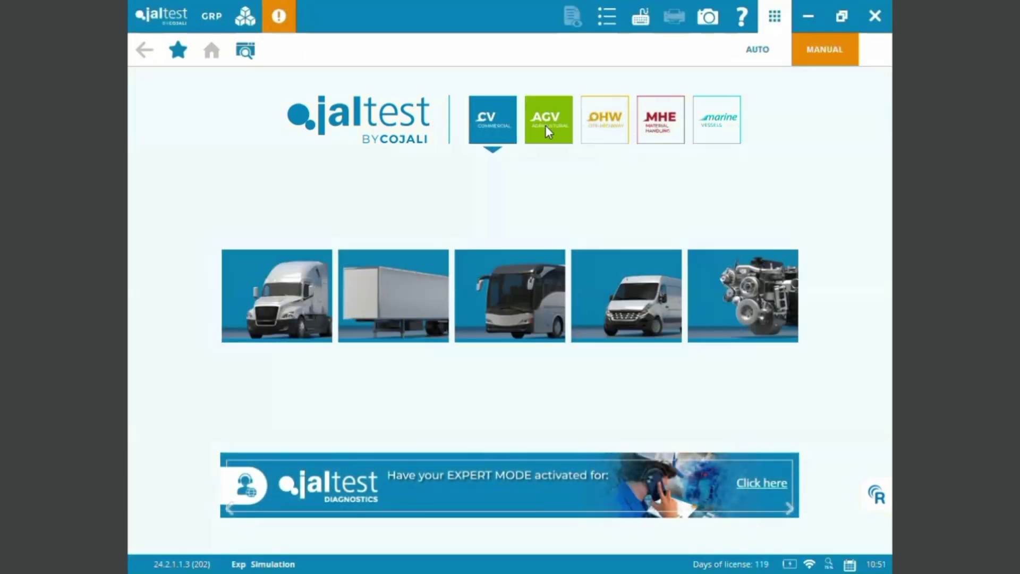
pyautogui.click(547, 129)
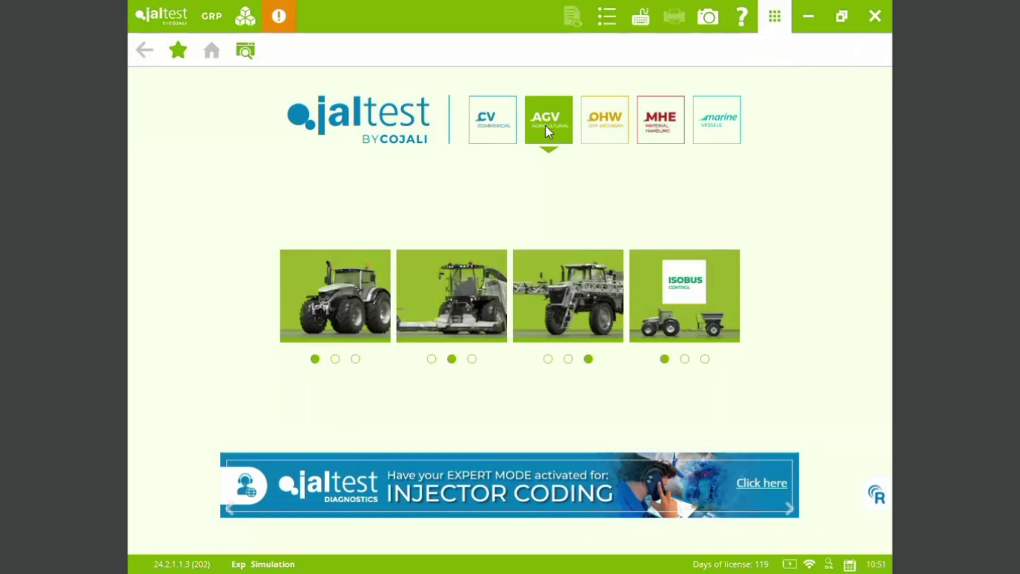
pyautogui.click(597, 136)
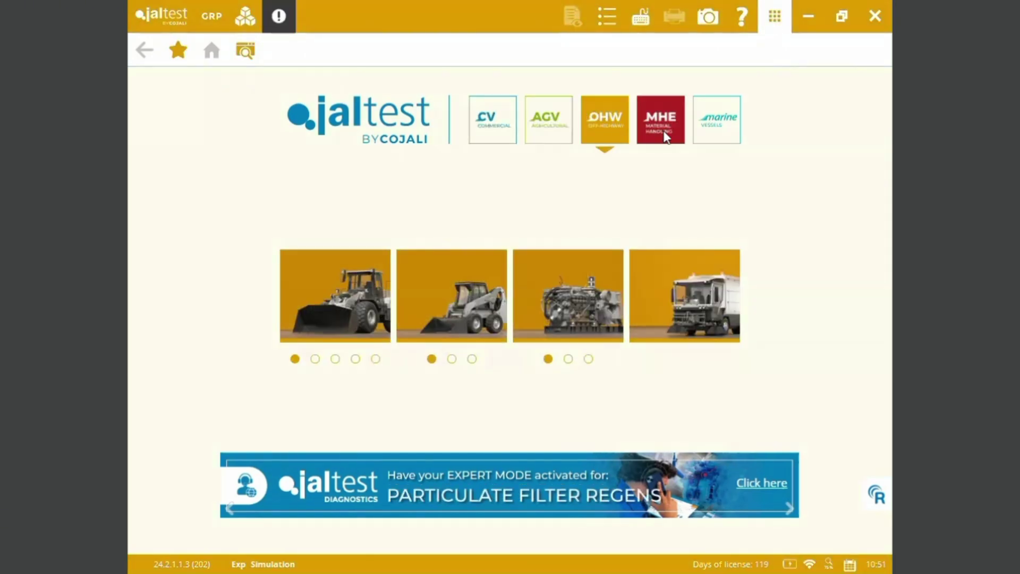
pyautogui.click(664, 137)
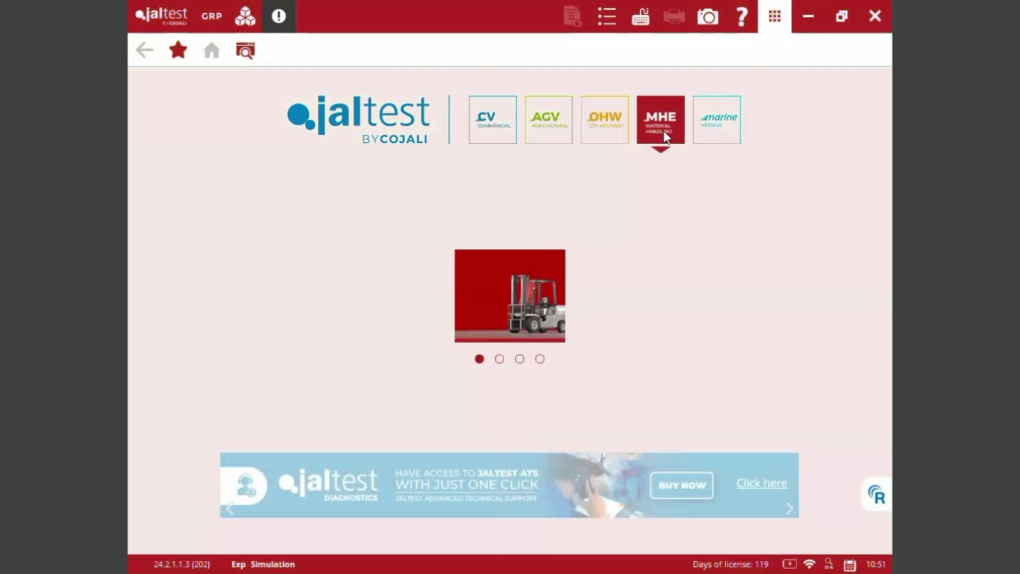
pyautogui.click(706, 129)
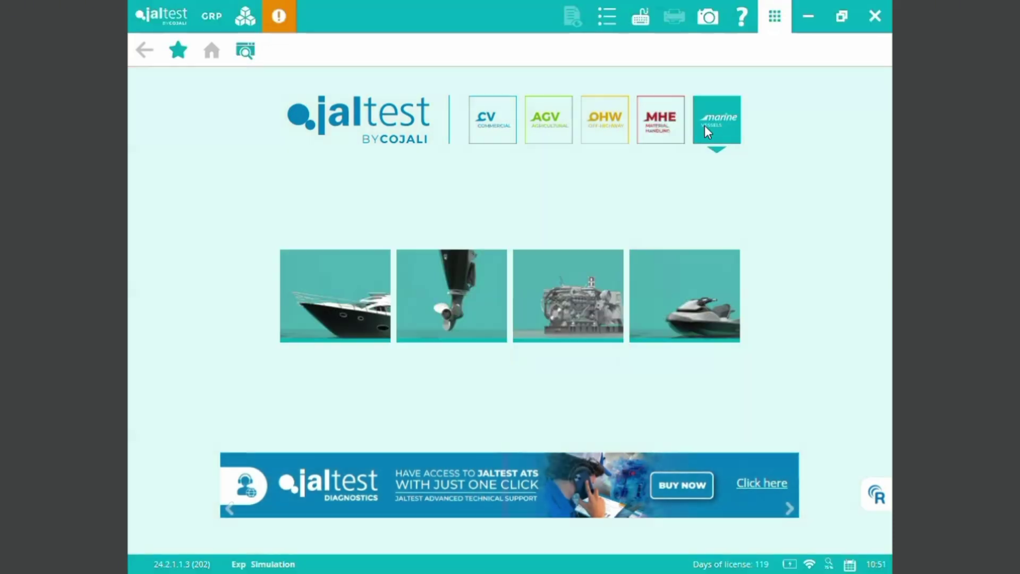
# Step: Choose the Kubota brand in the compact equipment group of the OHW category
pyautogui.click(595, 129)
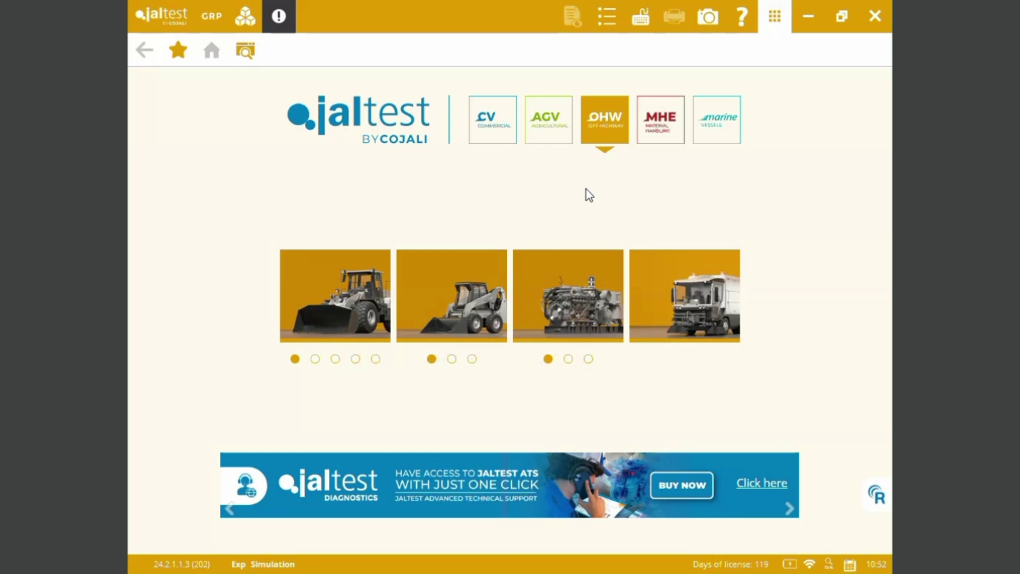
pyautogui.click(475, 282)
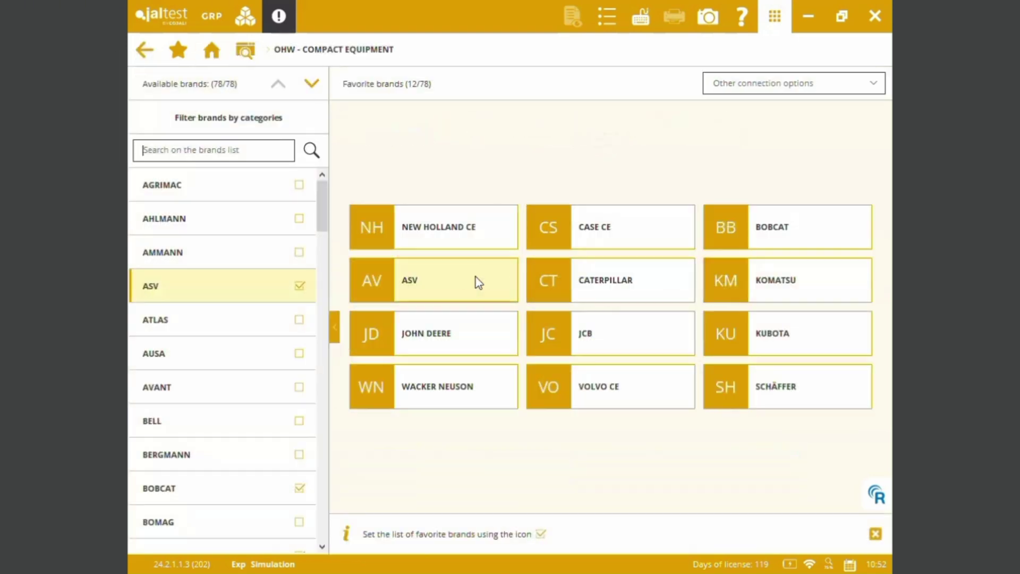
pyautogui.click(785, 343)
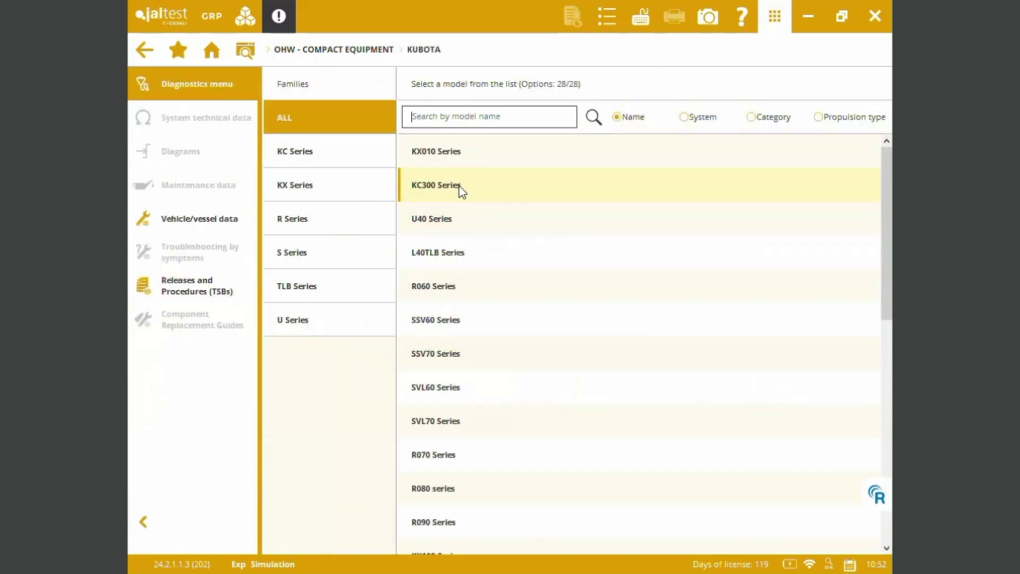
# Step: Filter the Kubota models to the KX Series family and select the KX040 Series
pyautogui.click(339, 185)
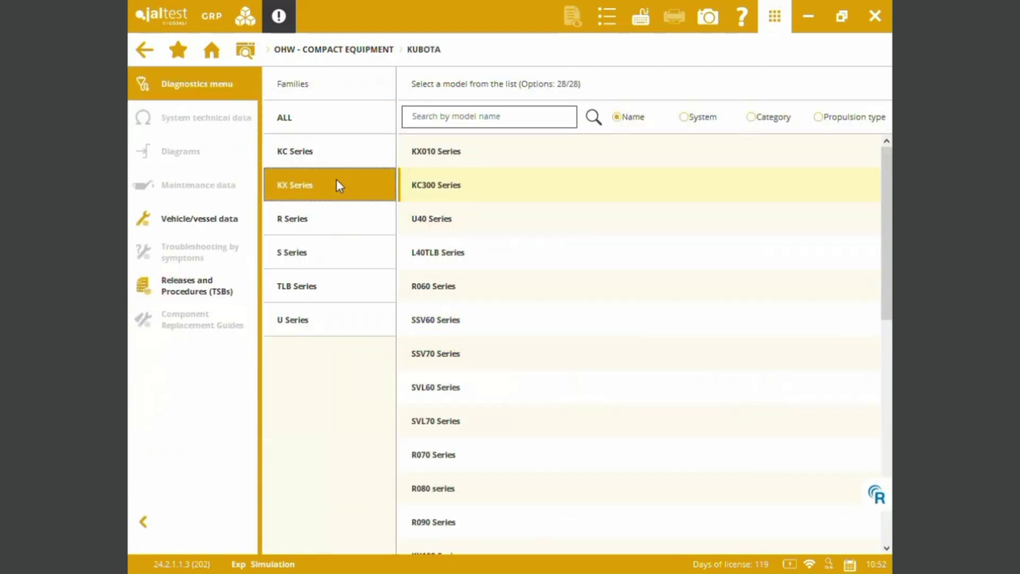
pyautogui.click(343, 262)
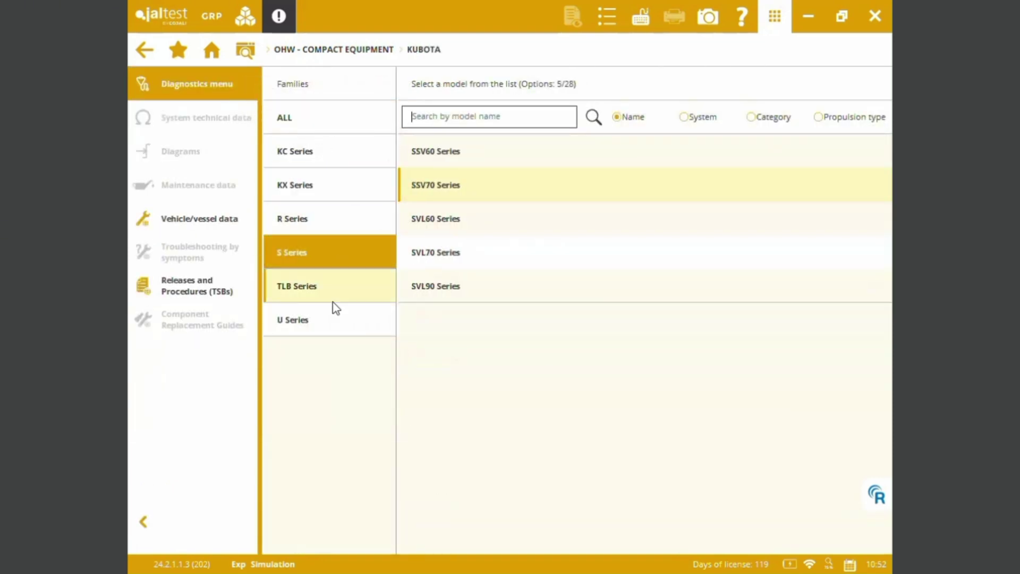
pyautogui.click(336, 192)
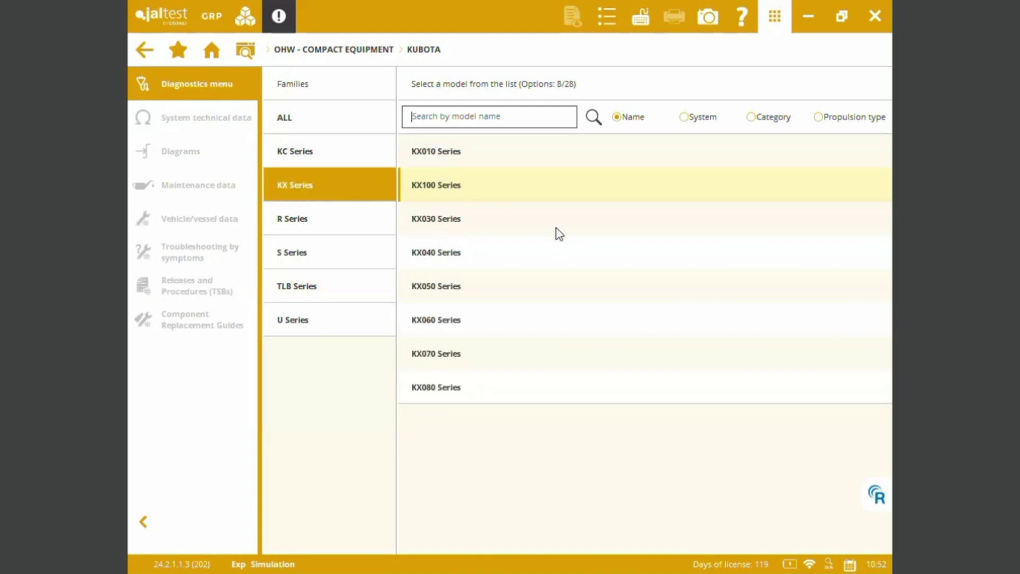
pyautogui.click(535, 258)
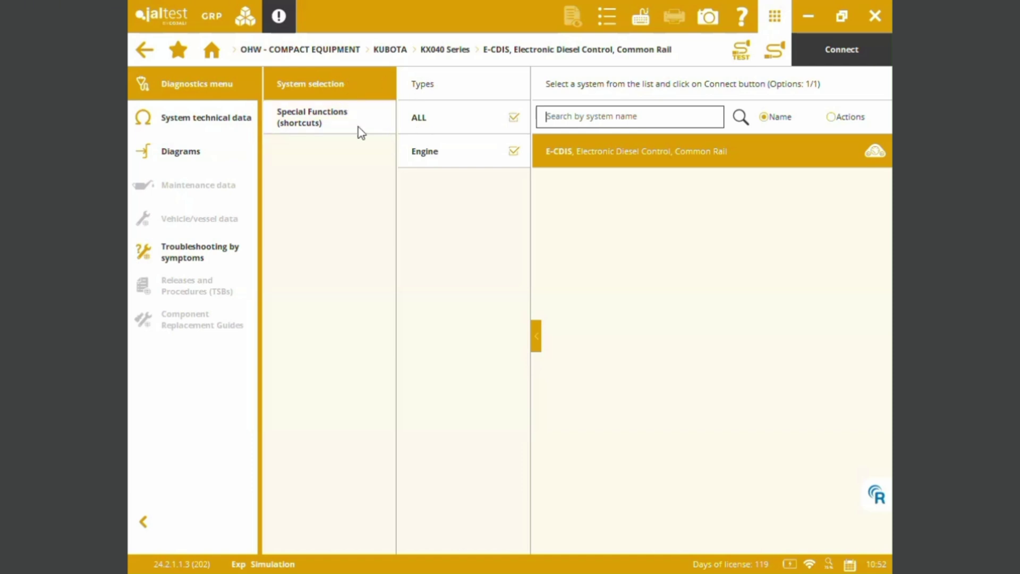
# Step: View the special function shortcuts, and connect to the E-CDIS system with the variant "Engine with SCR catalytic converter and particulate filter"
pyautogui.click(373, 127)
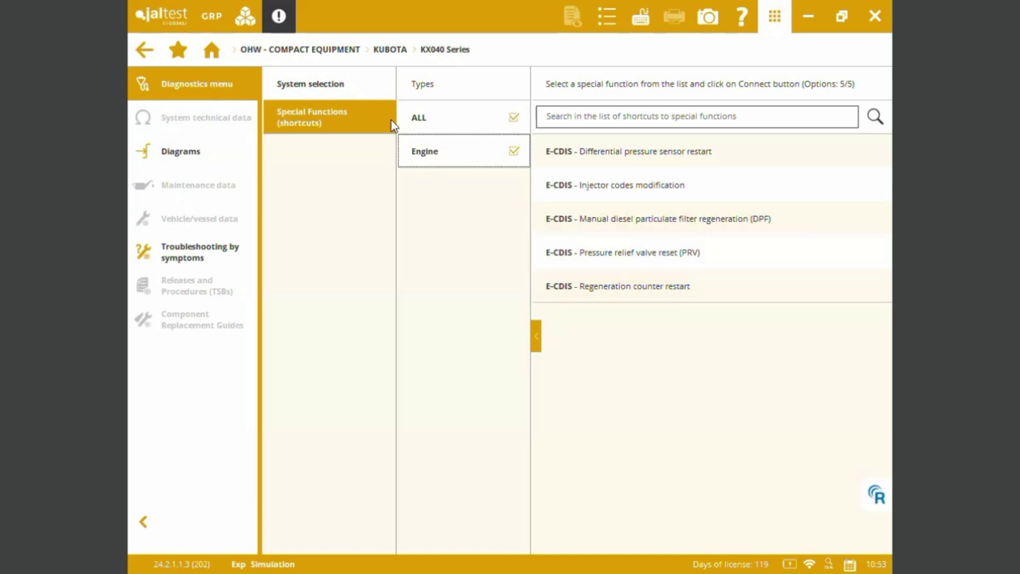
pyautogui.click(357, 94)
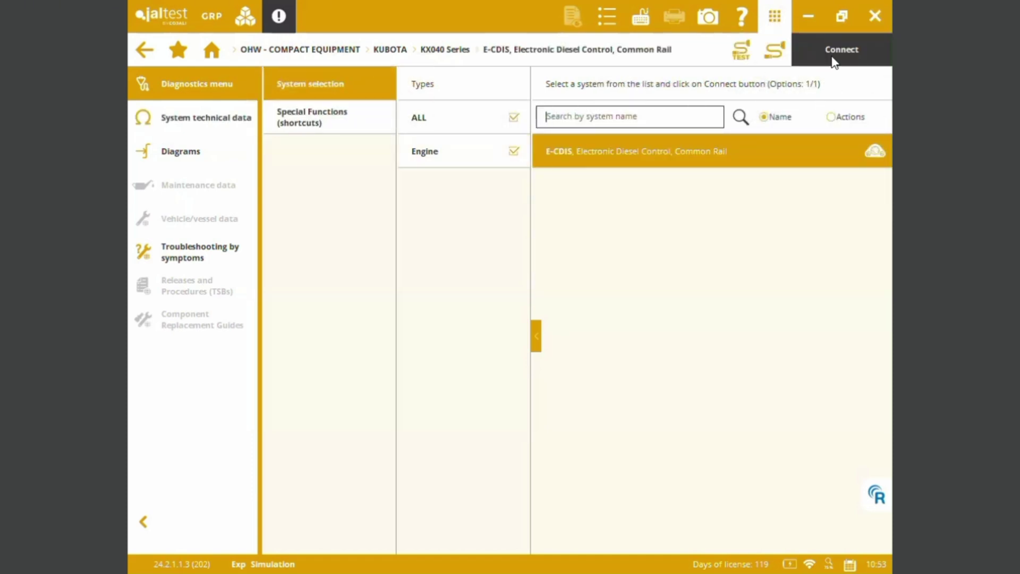
pyautogui.click(813, 49)
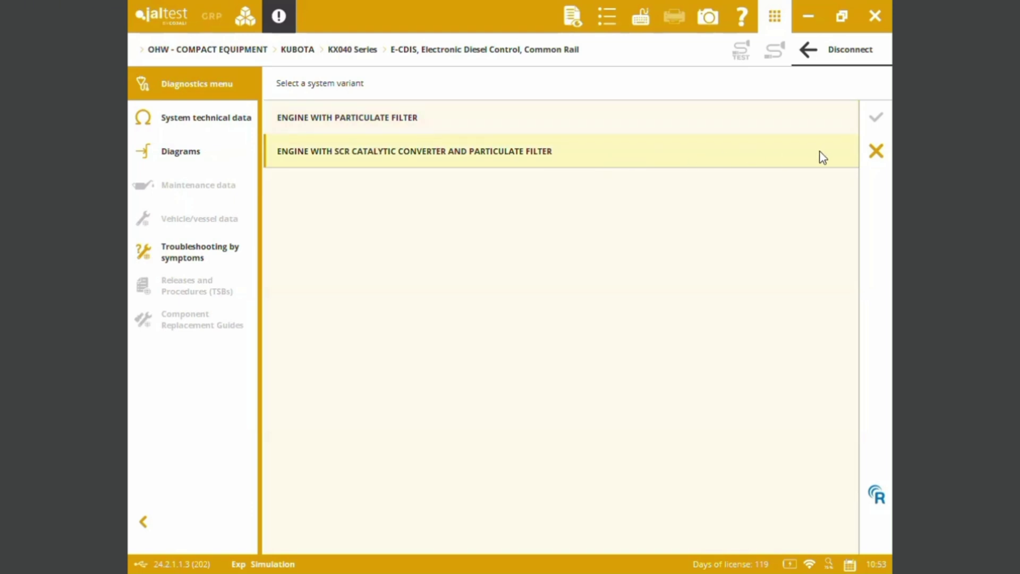
pyautogui.click(778, 160)
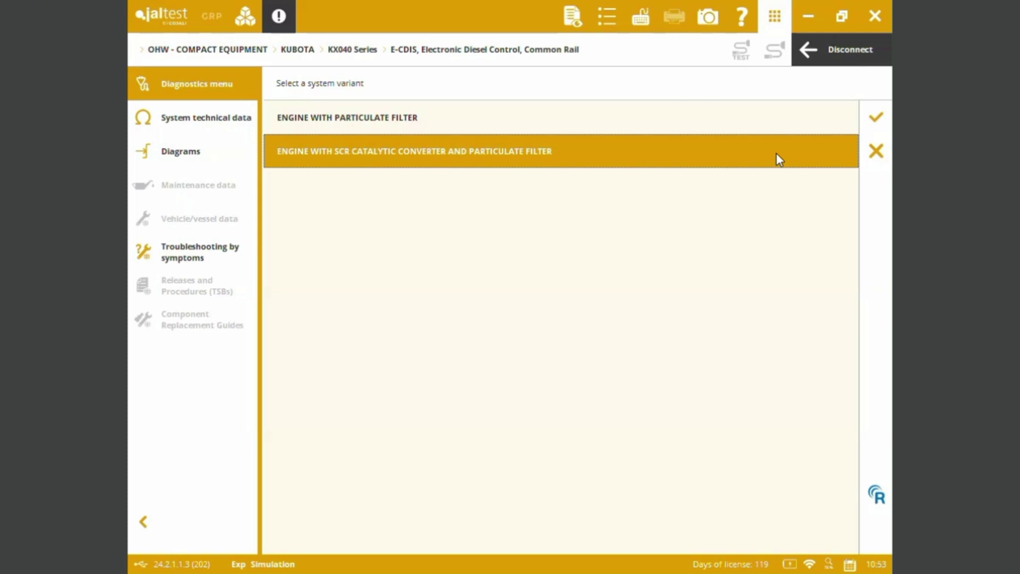
pyautogui.click(874, 121)
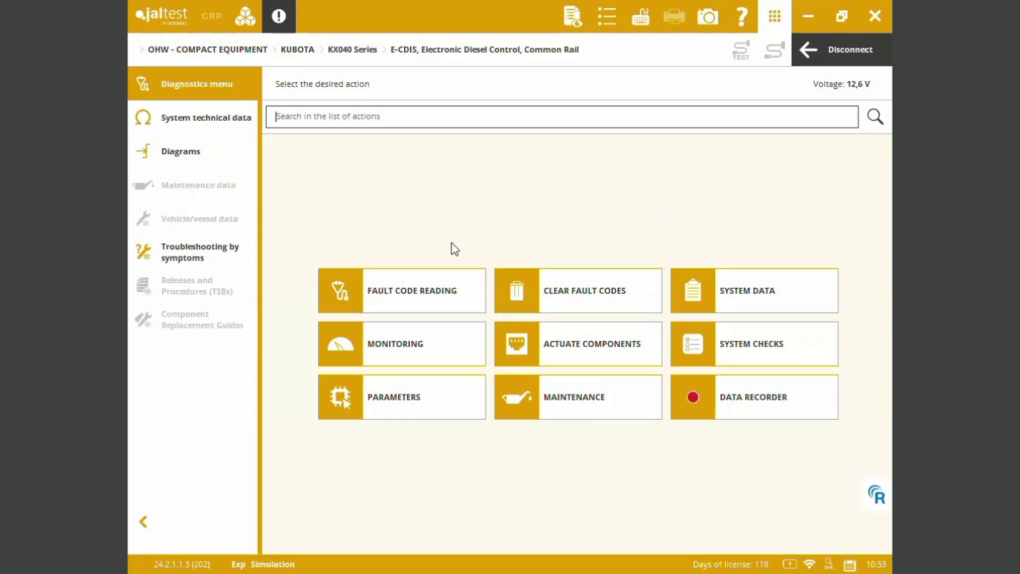
# Step: Read the stored fault codes and view the freeze frame data and related components of fault P0117
pyautogui.click(437, 298)
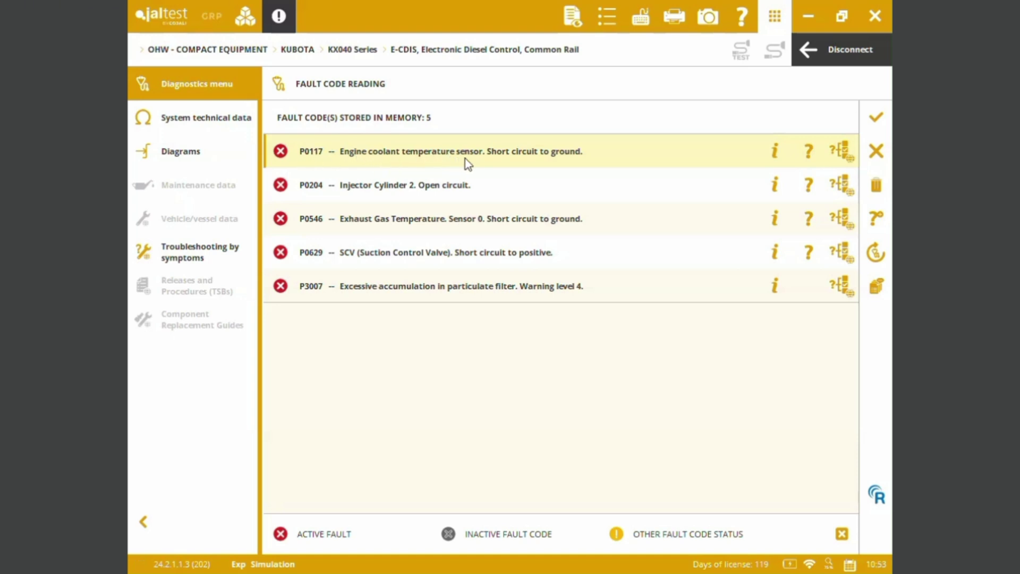
pyautogui.click(784, 161)
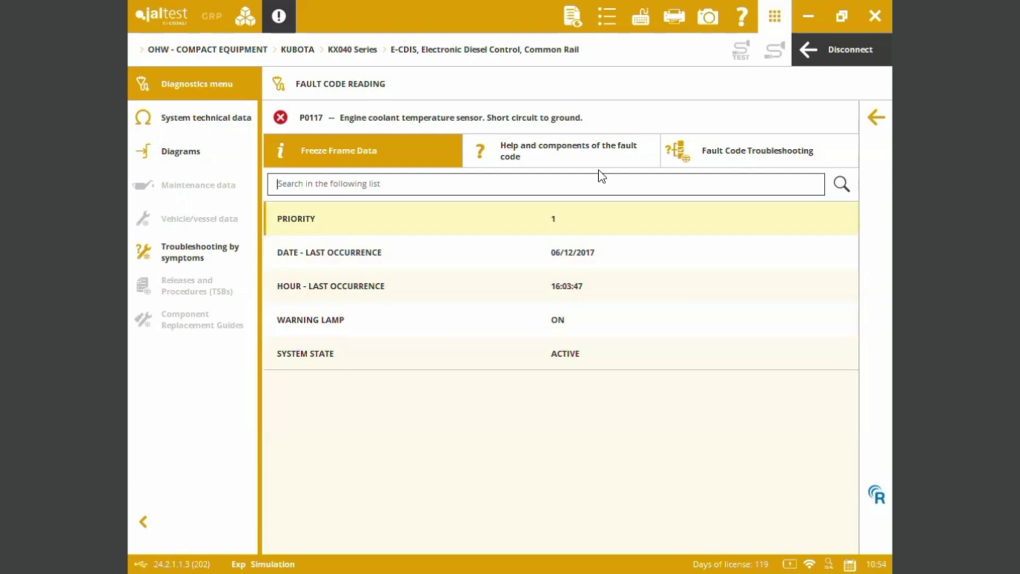
pyautogui.click(566, 154)
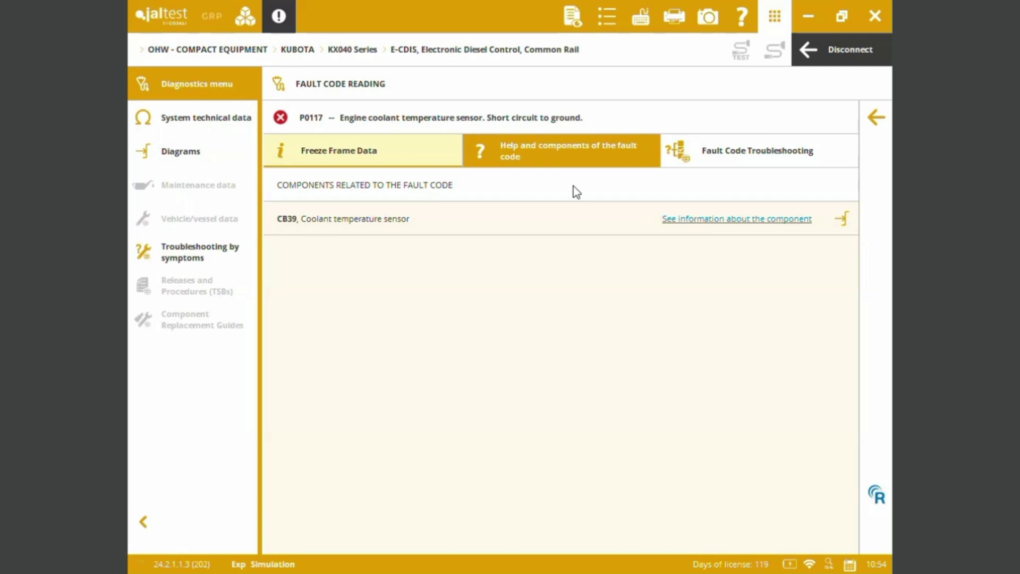
# Step: Read through the component information of the CB39 coolant temperature sensor, from its picture to the pinout, and close it
pyautogui.click(709, 220)
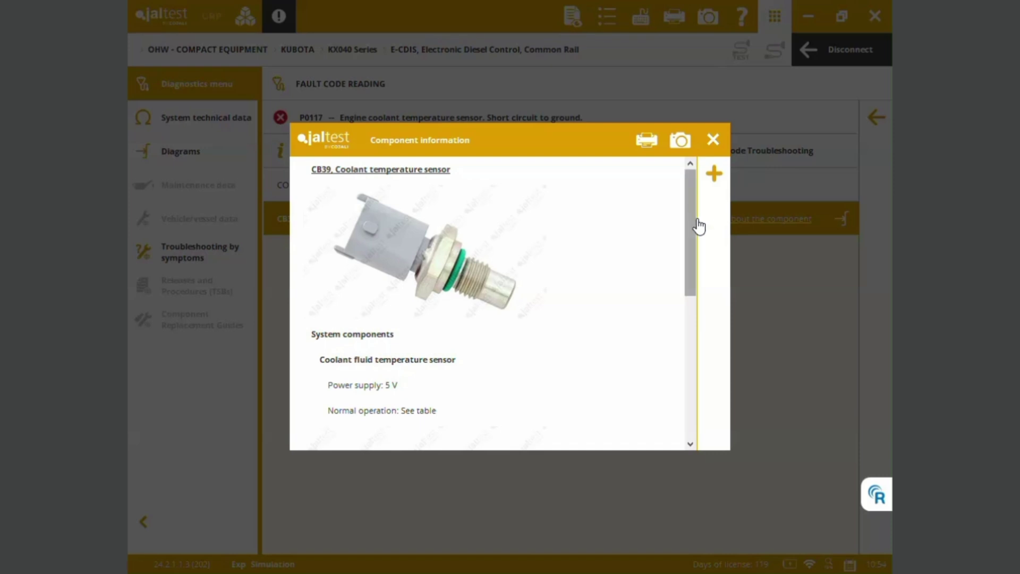
pyautogui.scroll(-2, 697, 229)
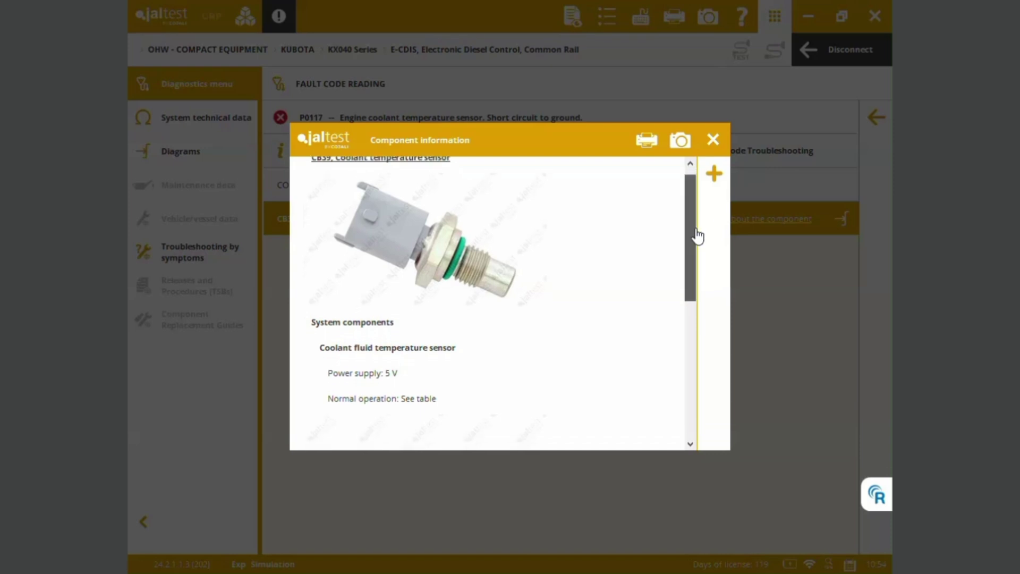
pyautogui.scroll(2, 697, 237)
pyautogui.scroll(-3, 699, 240)
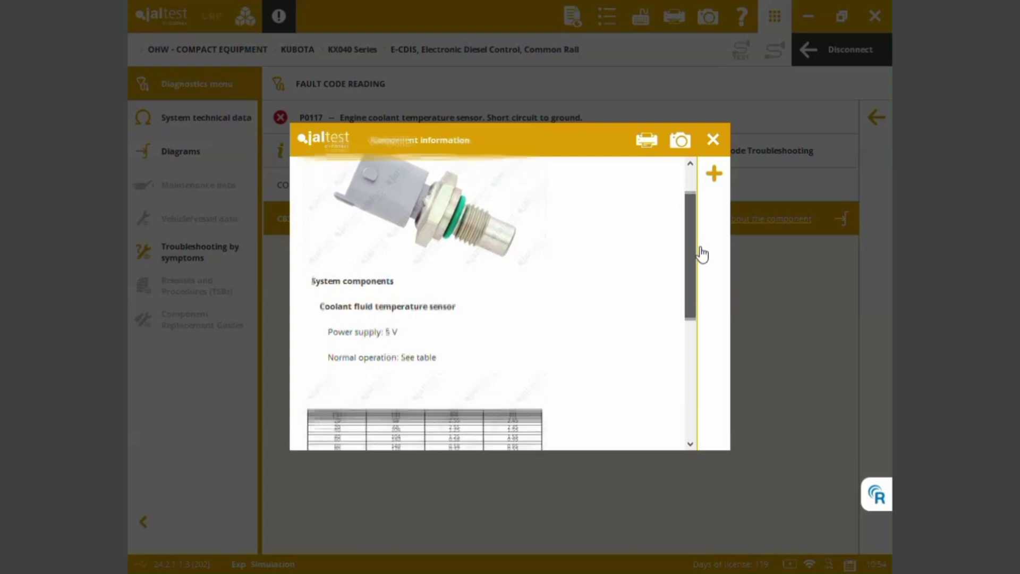
pyautogui.scroll(-8, 703, 267)
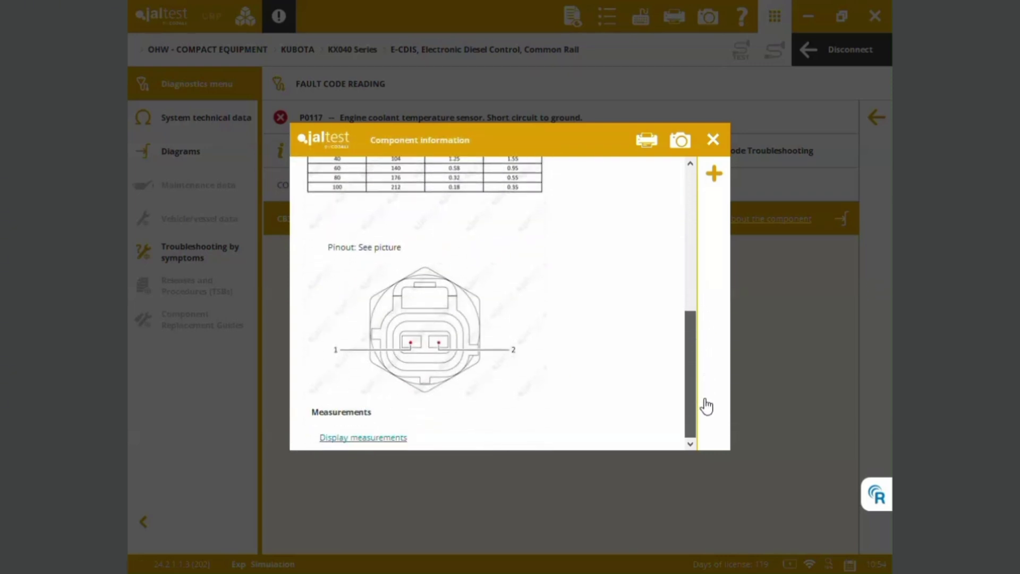
pyautogui.scroll(7, 702, 318)
pyautogui.moveTo(700, 209); pyautogui.dragTo(700, 171)
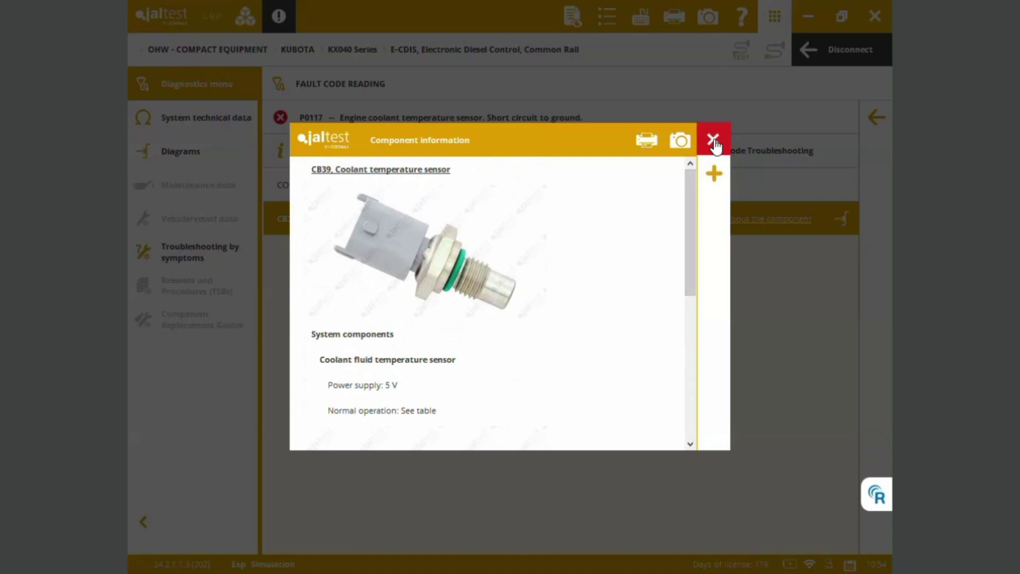
pyautogui.click(714, 141)
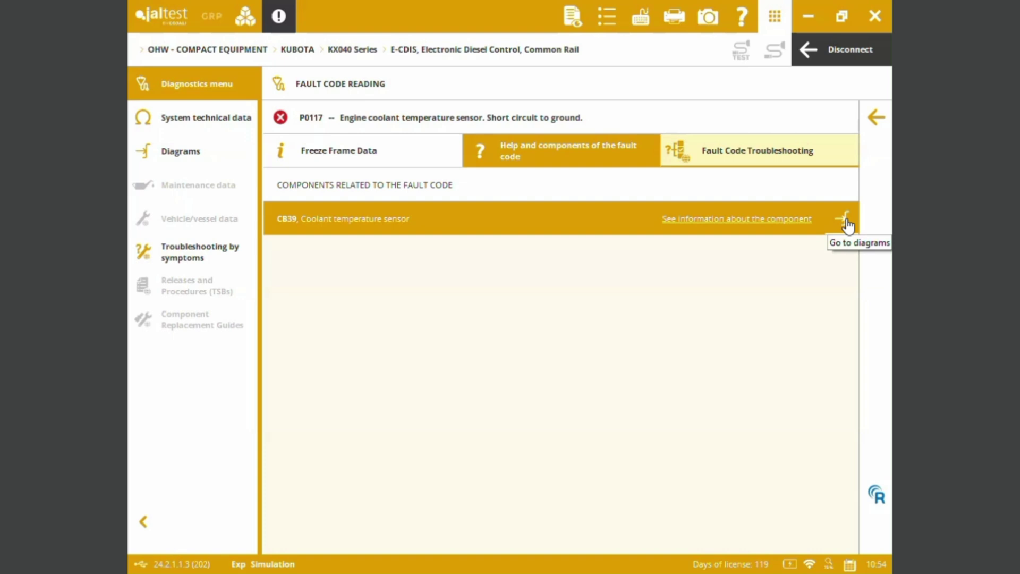
# Step: Show the CB39 coolant temperature sensor in the E-CDIS, D 1803-CR-TIE4 wiring diagram and collapse the component list
pyautogui.click(846, 222)
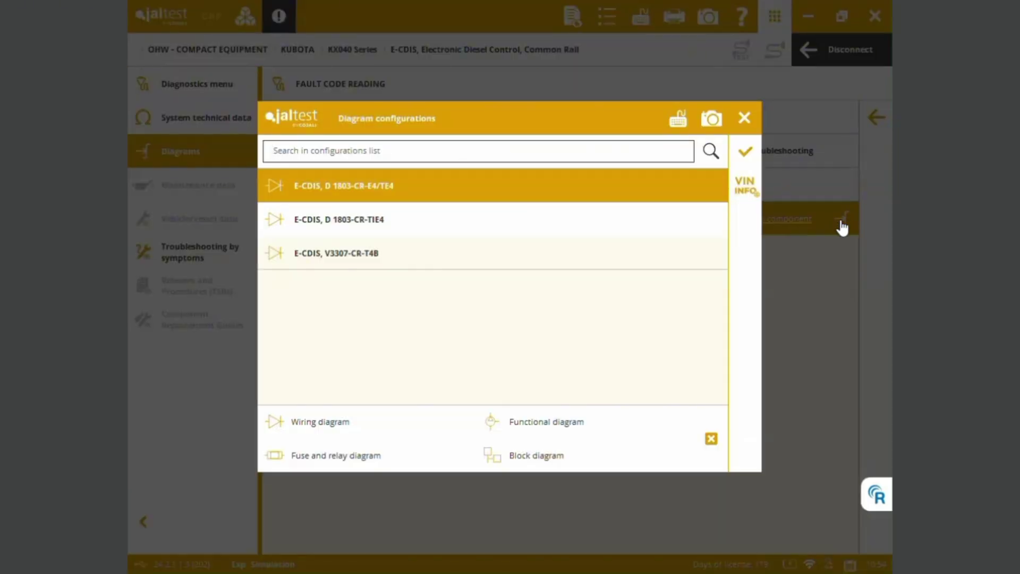
pyautogui.click(544, 228)
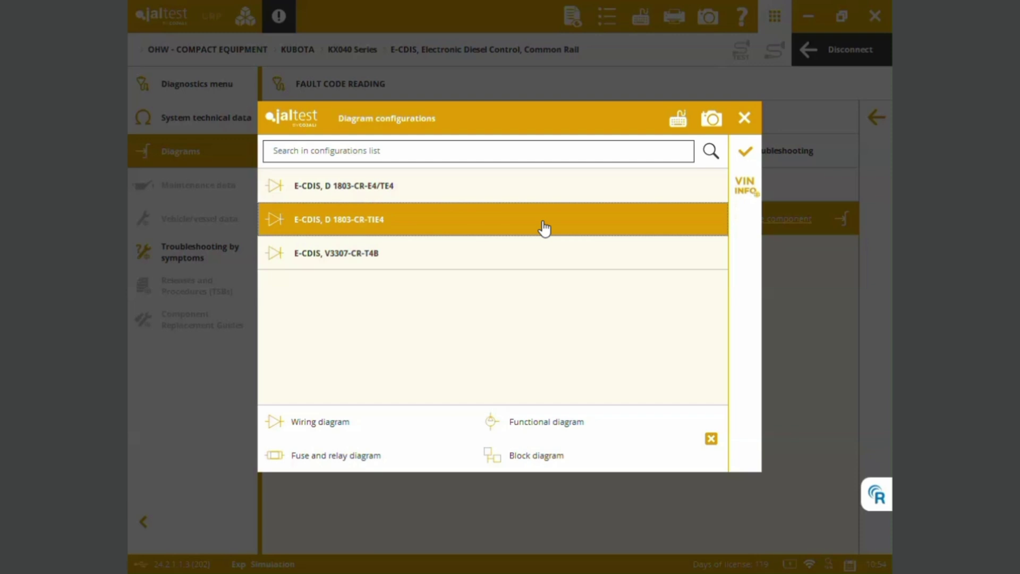
pyautogui.click(745, 154)
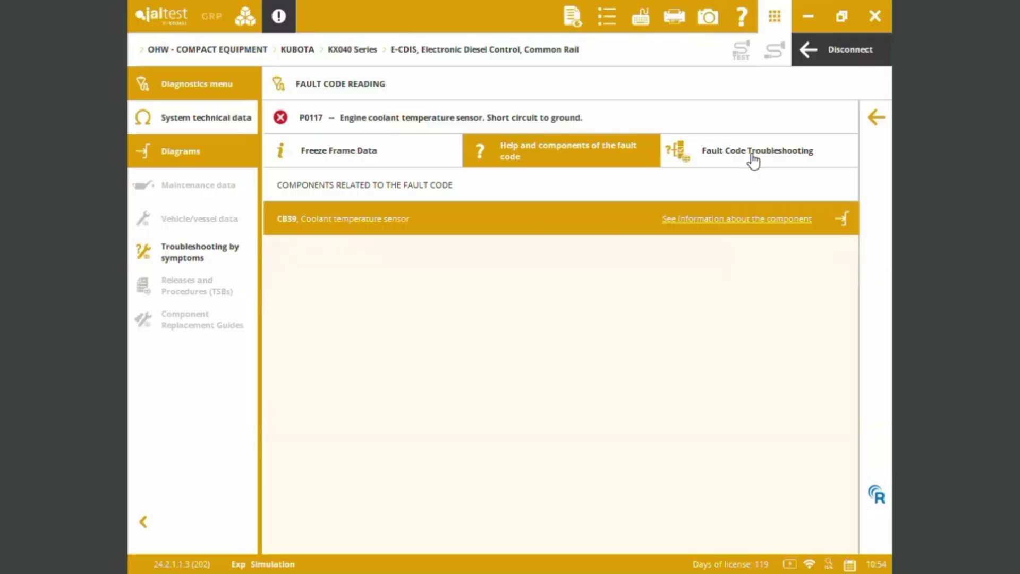
pyautogui.click(750, 157)
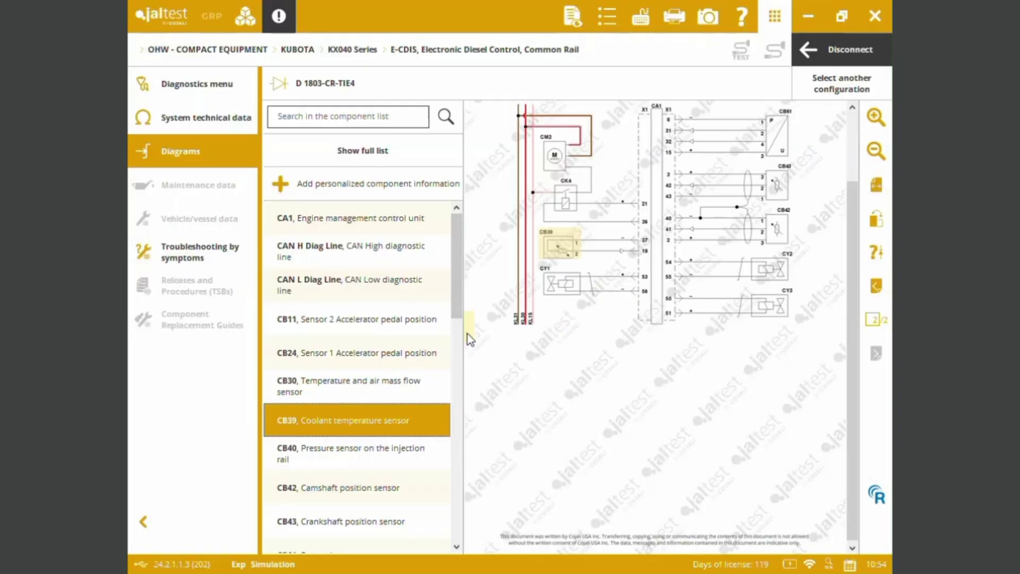
pyautogui.click(468, 333)
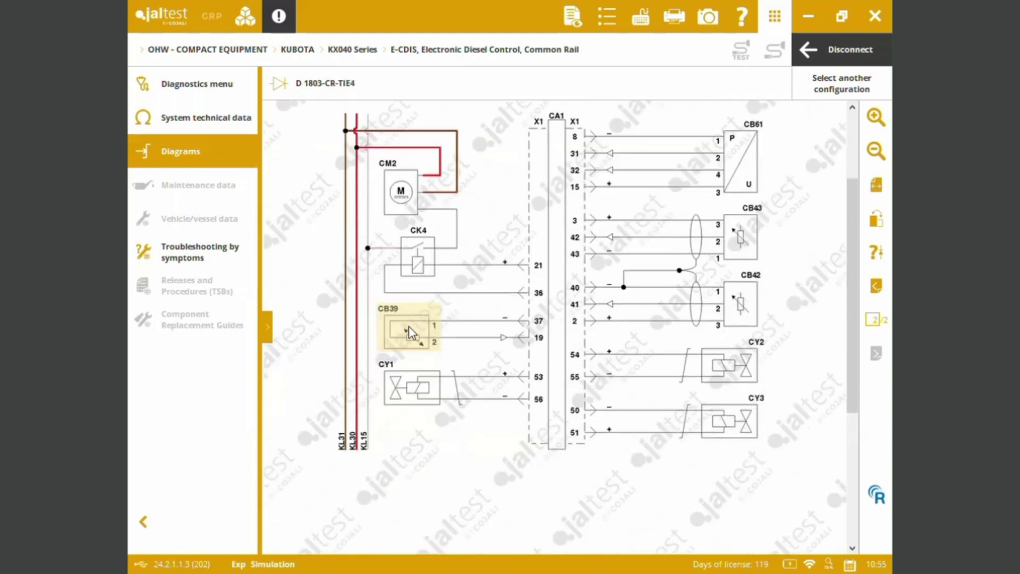
# Step: View the component information of the CB42 camshaft position sensor from the wiring diagram and close it
pyautogui.moveTo(409, 326)
pyautogui.moveTo(732, 307)
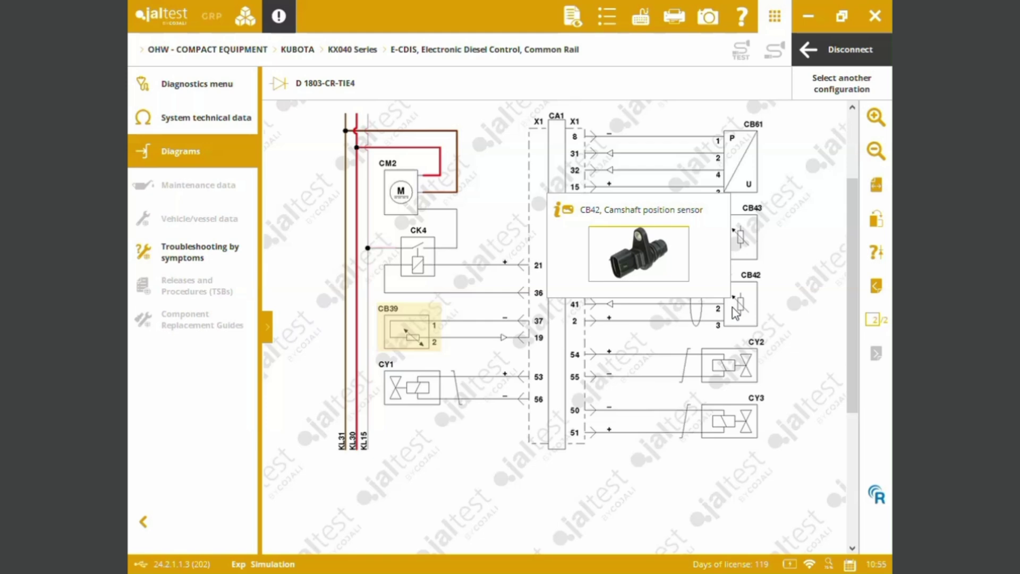
pyautogui.click(733, 307)
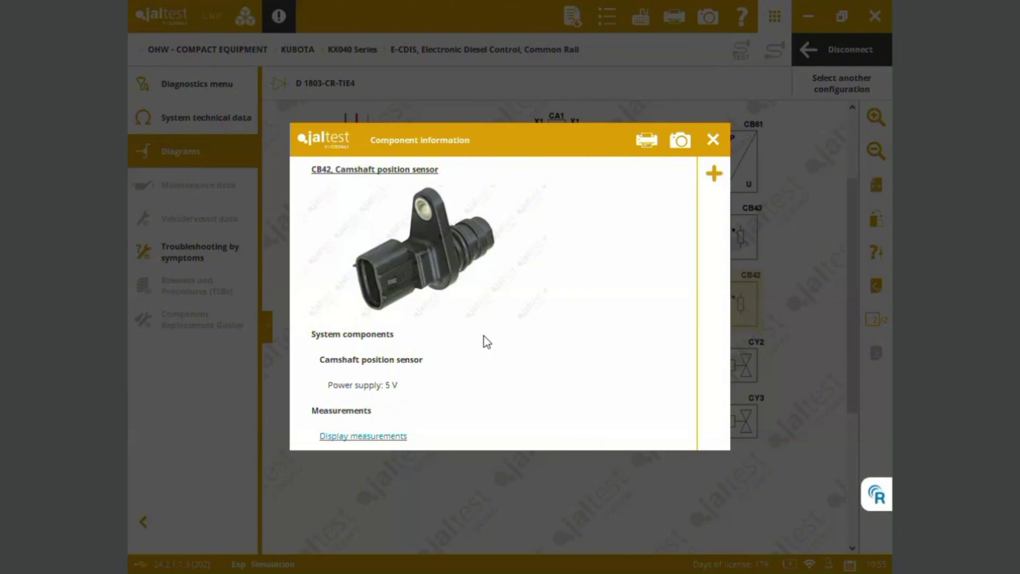
pyautogui.click(713, 139)
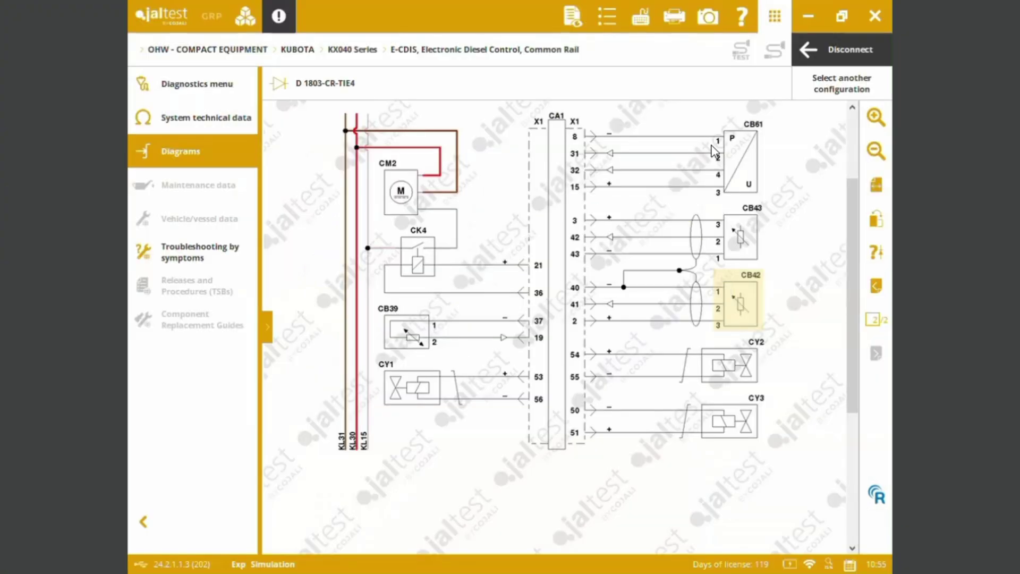
# Step: Read through the component information of the CA1 engine management control unit from the wiring diagram and close it
pyautogui.click(559, 243)
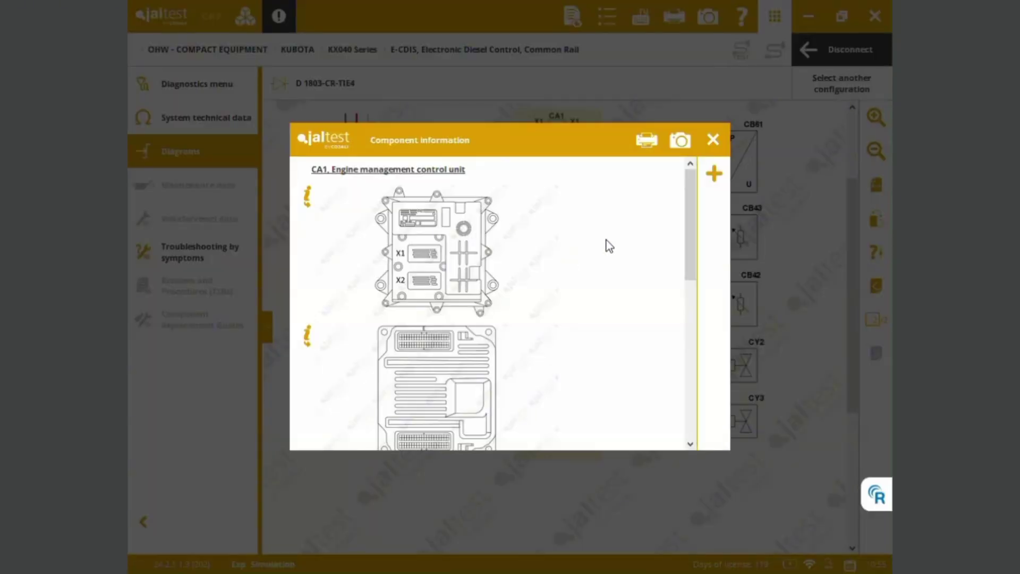
pyautogui.moveTo(692, 229); pyautogui.dragTo(697, 410)
pyautogui.click(710, 140)
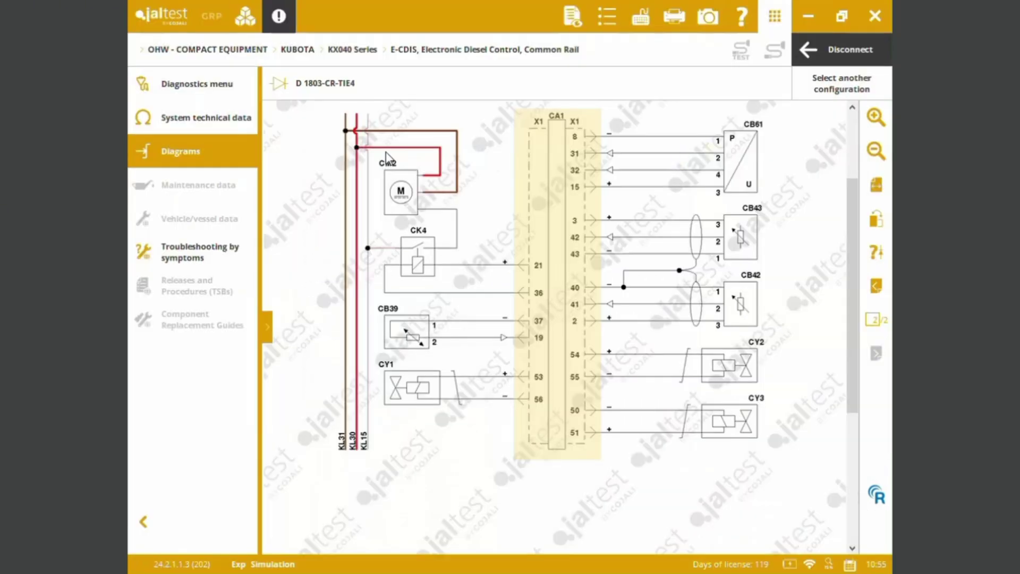
# Step: View the component list in the system technical data and return to the components related to fault P0117
pyautogui.click(205, 123)
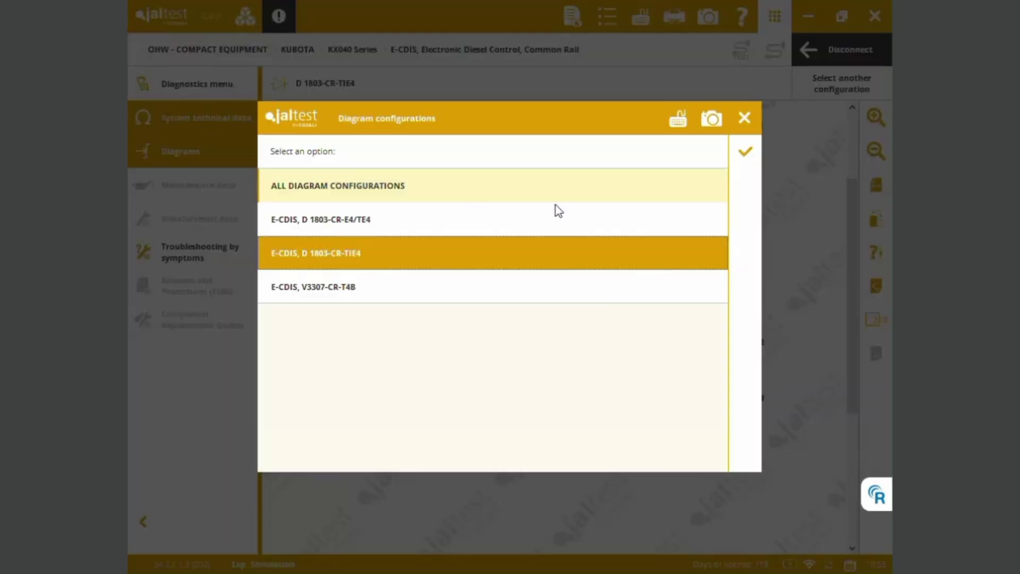
pyautogui.click(745, 152)
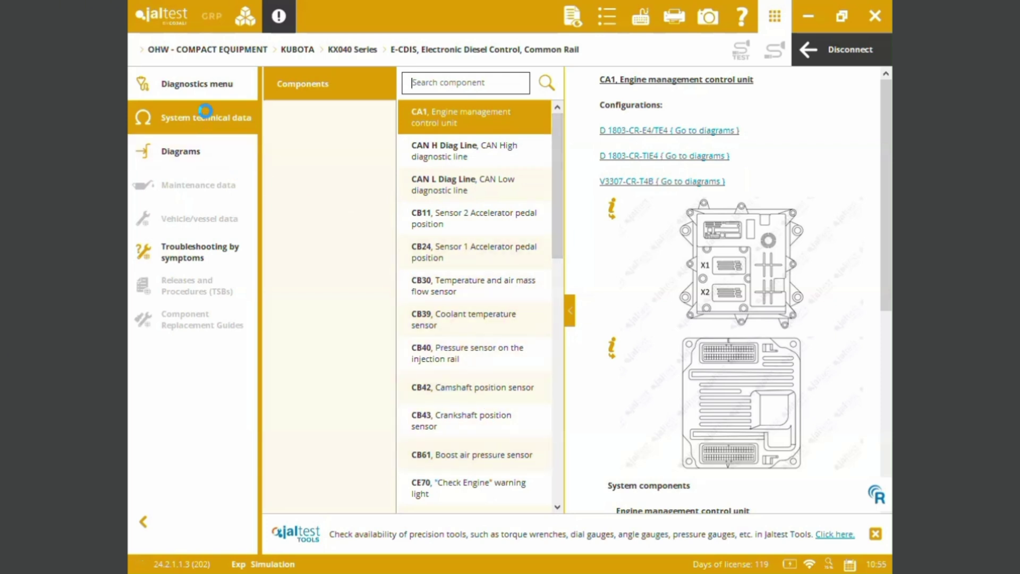
pyautogui.click(205, 90)
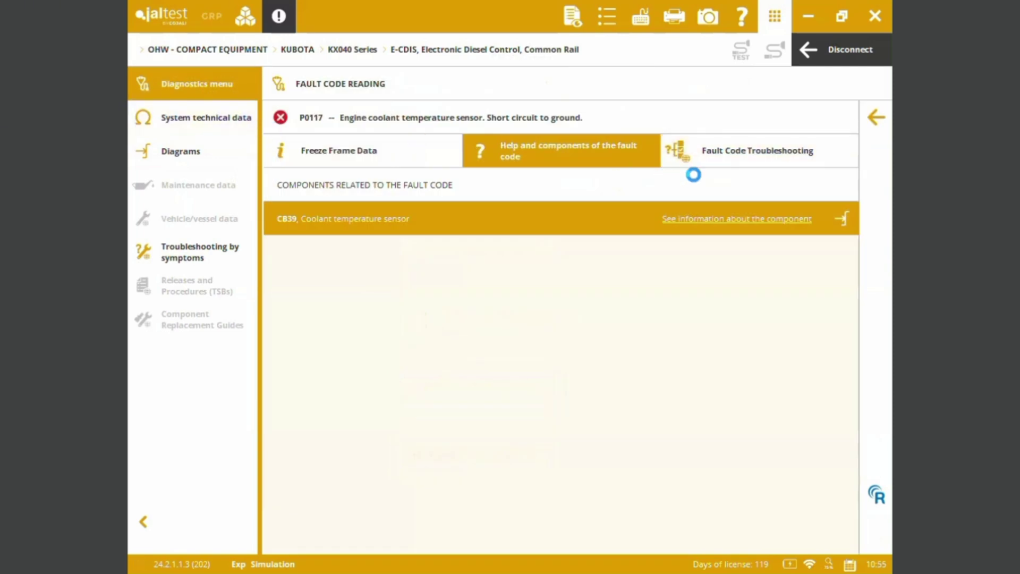
# Step: Read step 1 of the fault code troubleshooting guide for P0117, then leave the guide and the fault code reading
pyautogui.click(838, 166)
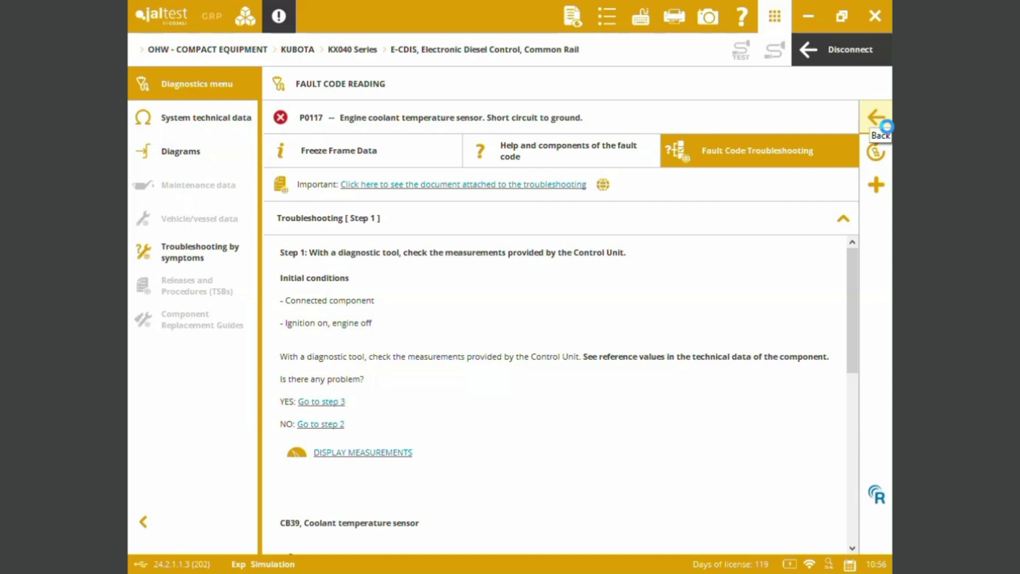
pyautogui.click(886, 126)
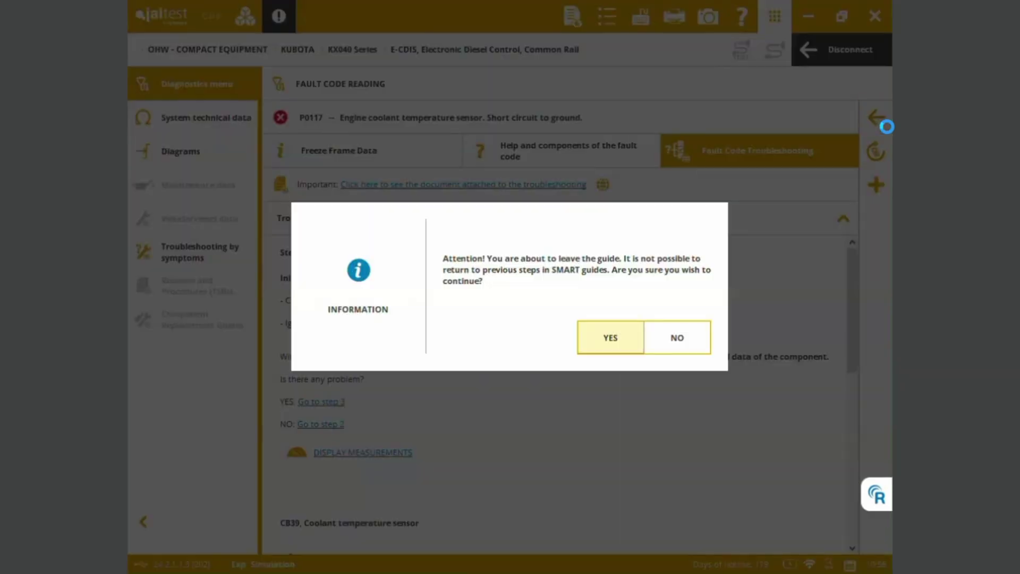
pyautogui.click(608, 350)
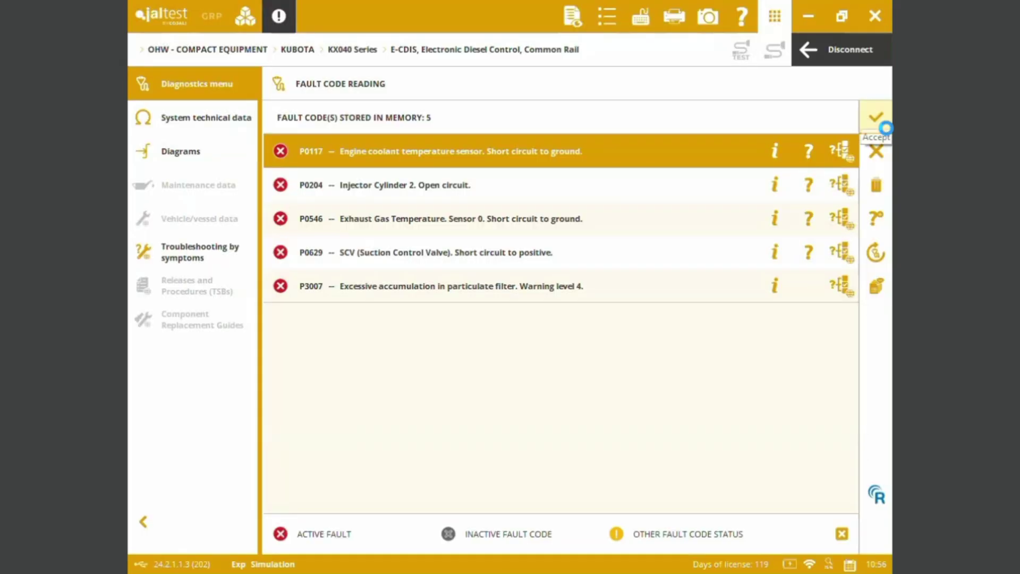
pyautogui.click(885, 128)
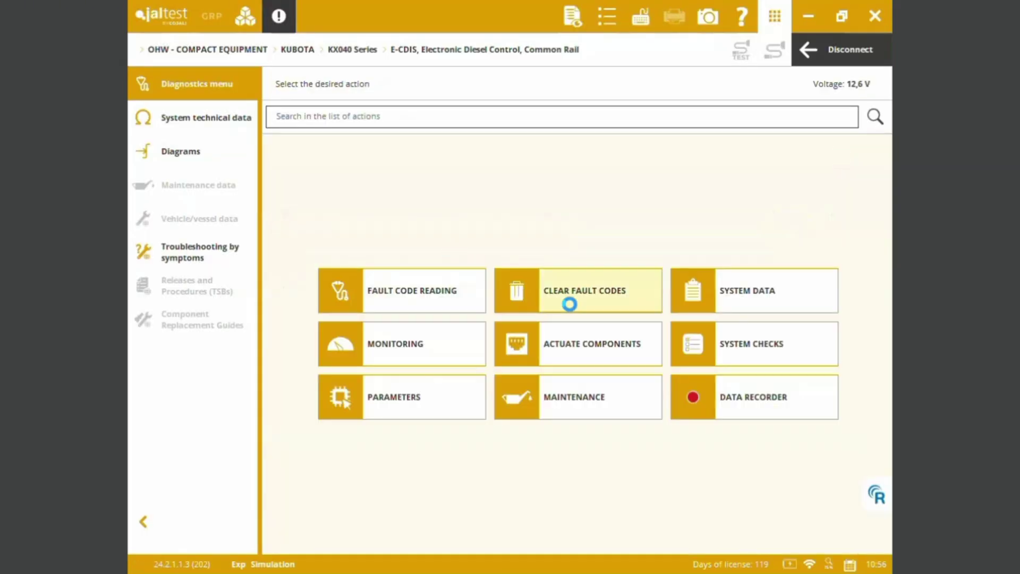
# Step: Clear the repaired fault codes from the control unit memory
pyautogui.click(584, 311)
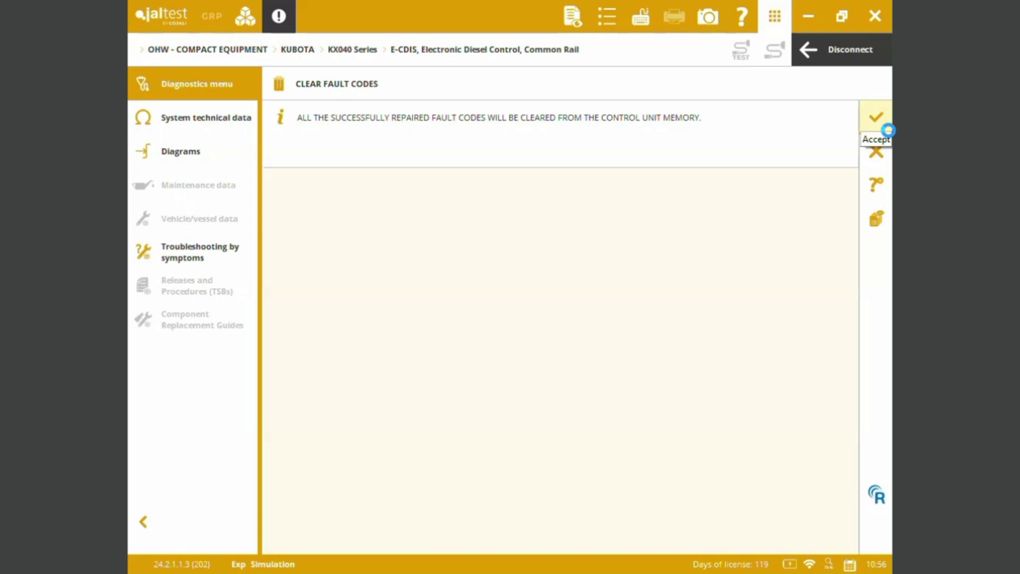
pyautogui.click(889, 130)
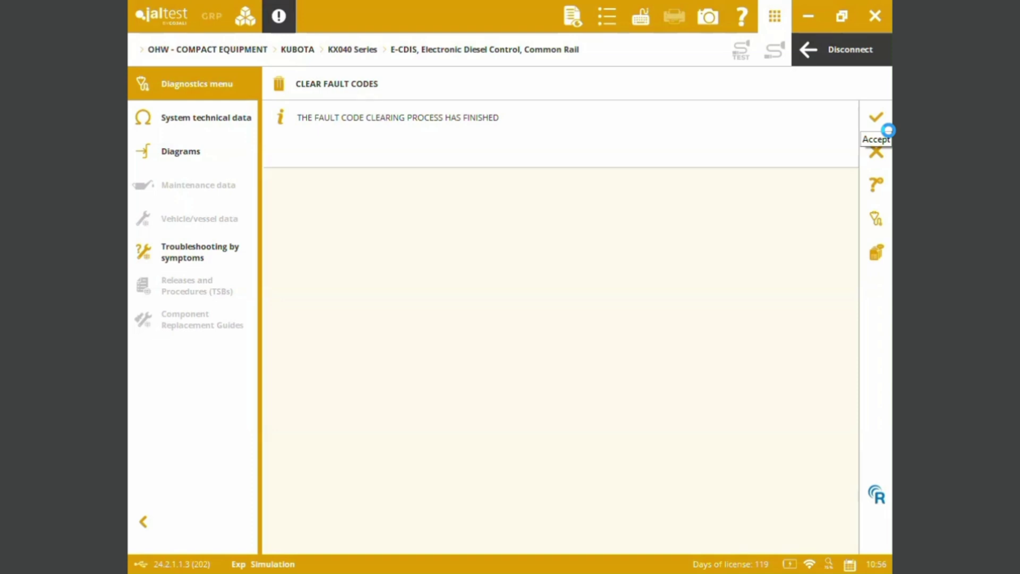
pyautogui.click(886, 128)
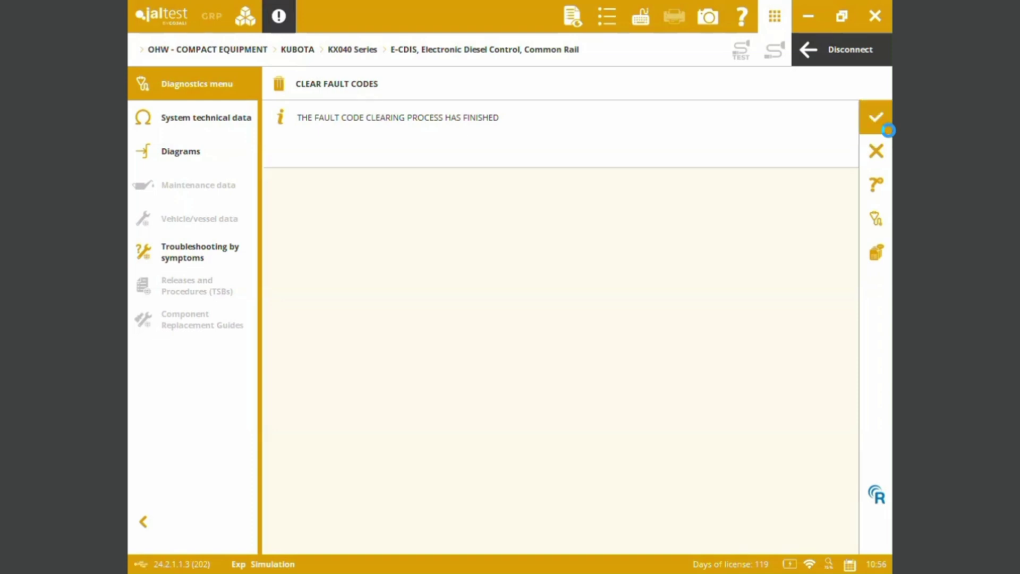
# Step: Read the ECU data in the system data and return to the list of diagnostic actions
pyautogui.click(793, 315)
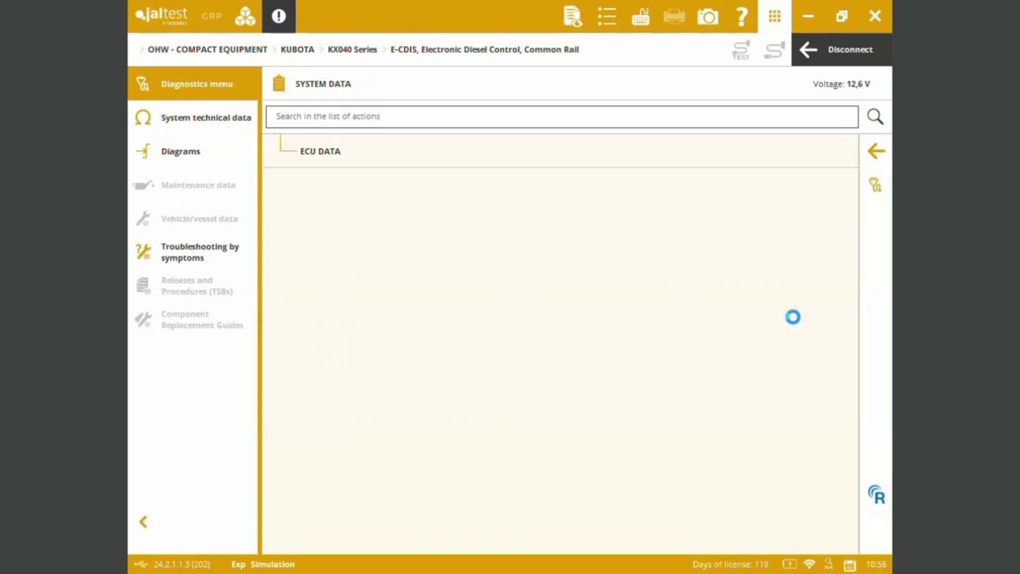
pyautogui.click(352, 168)
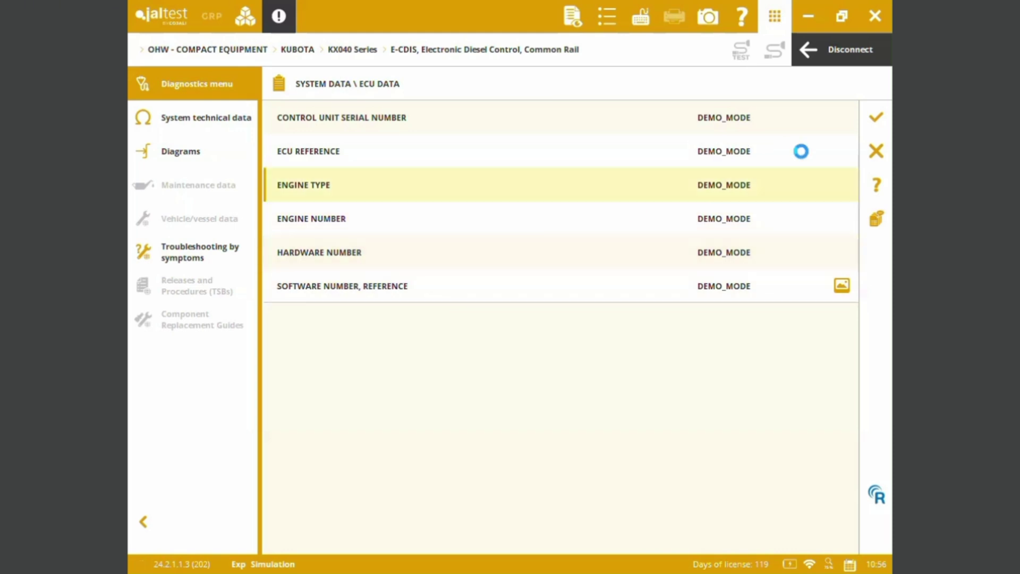
pyautogui.click(877, 144)
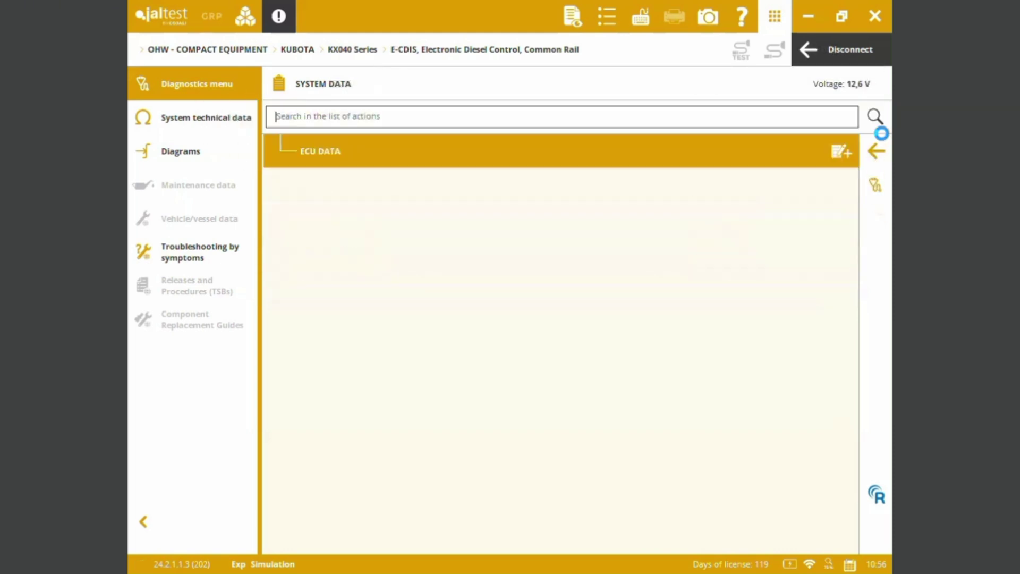
pyautogui.click(887, 161)
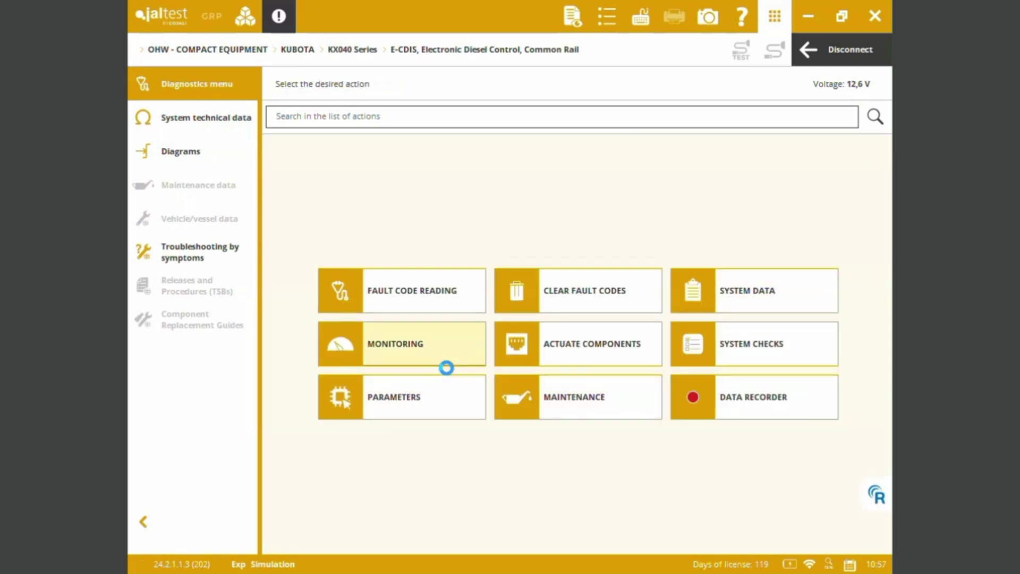
# Step: Open the live data selection for monitoring and limit the list to the Pressure and Temperature groups
pyautogui.click(446, 365)
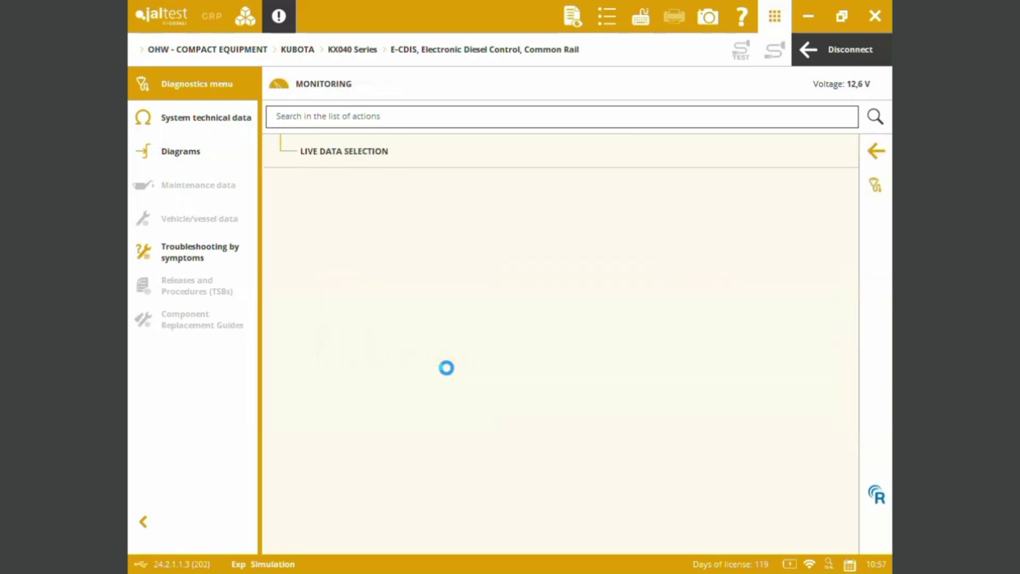
pyautogui.click(424, 166)
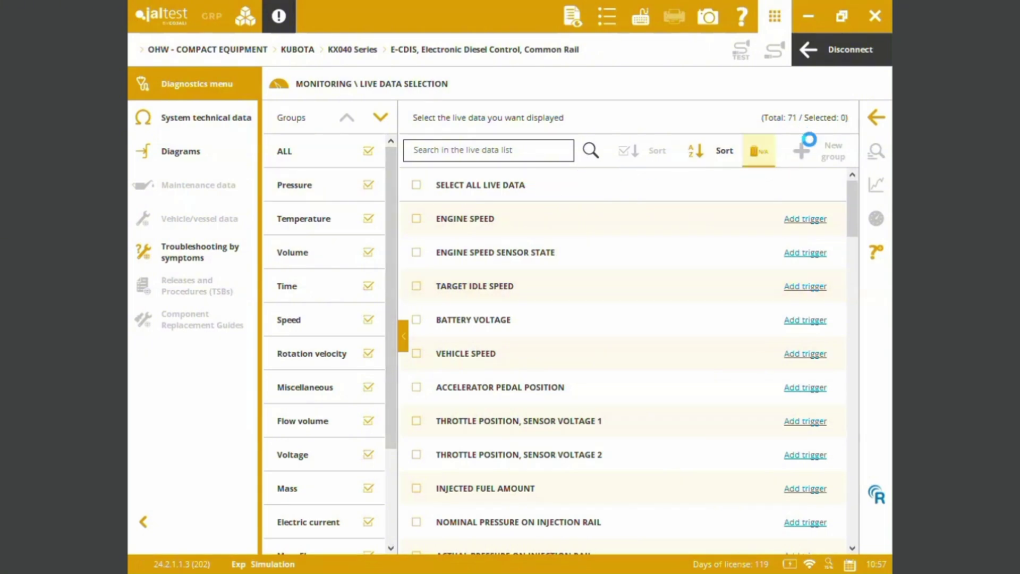
pyautogui.click(381, 164)
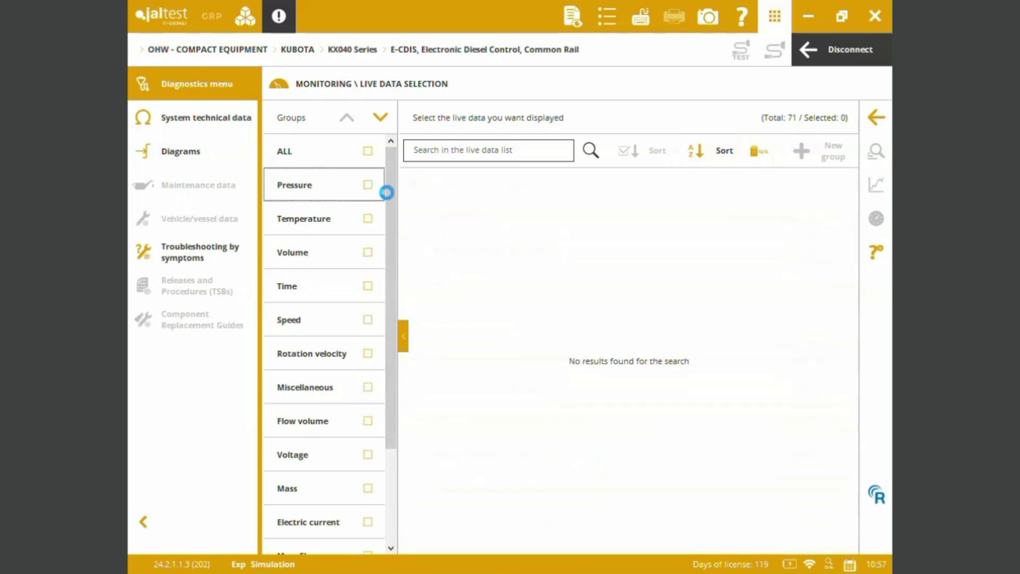
pyautogui.click(378, 194)
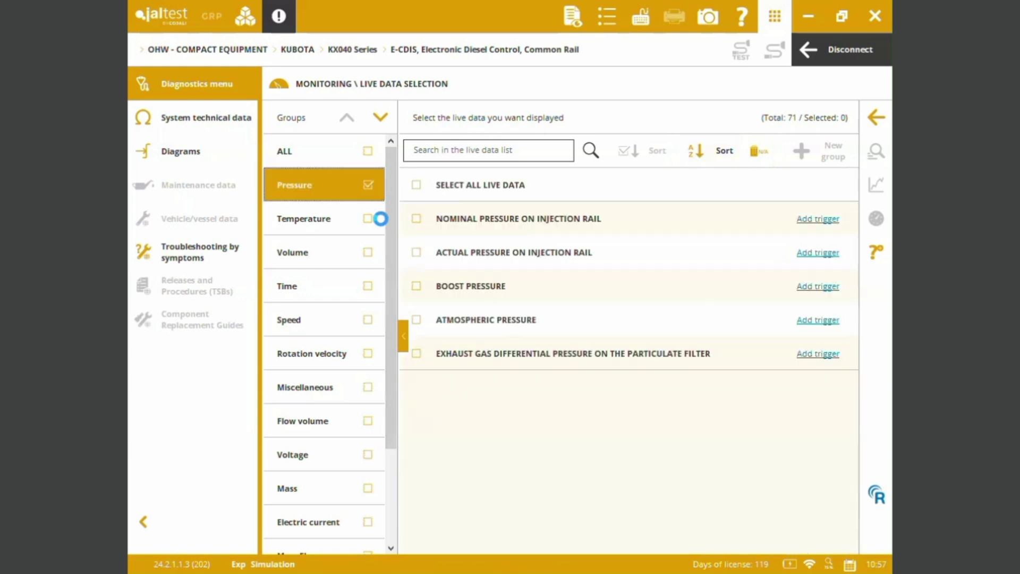
pyautogui.click(380, 222)
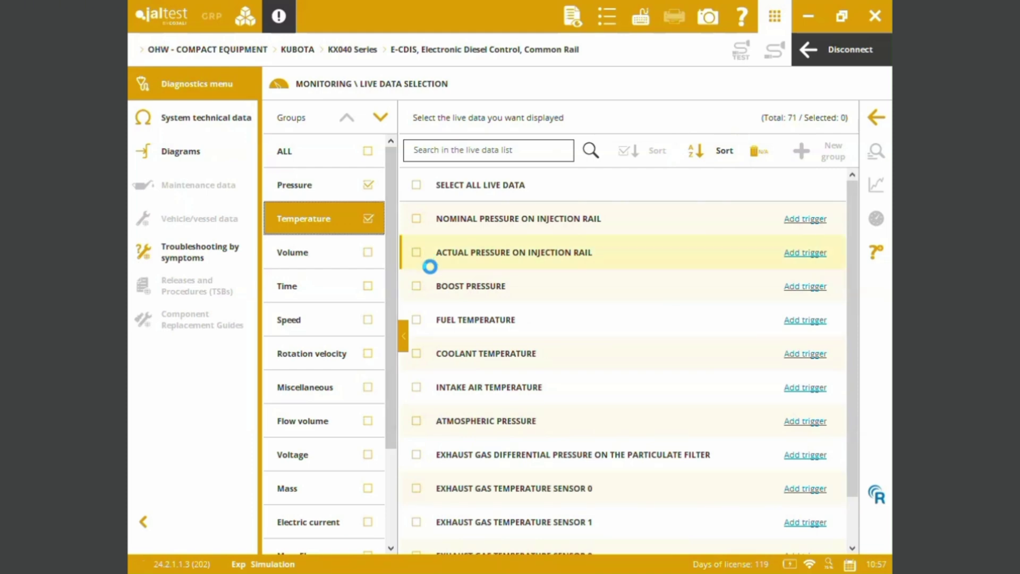
# Step: Select boost pressure, fuel temperature, coolant temperature and intake air temperature as the live data for display
pyautogui.click(427, 295)
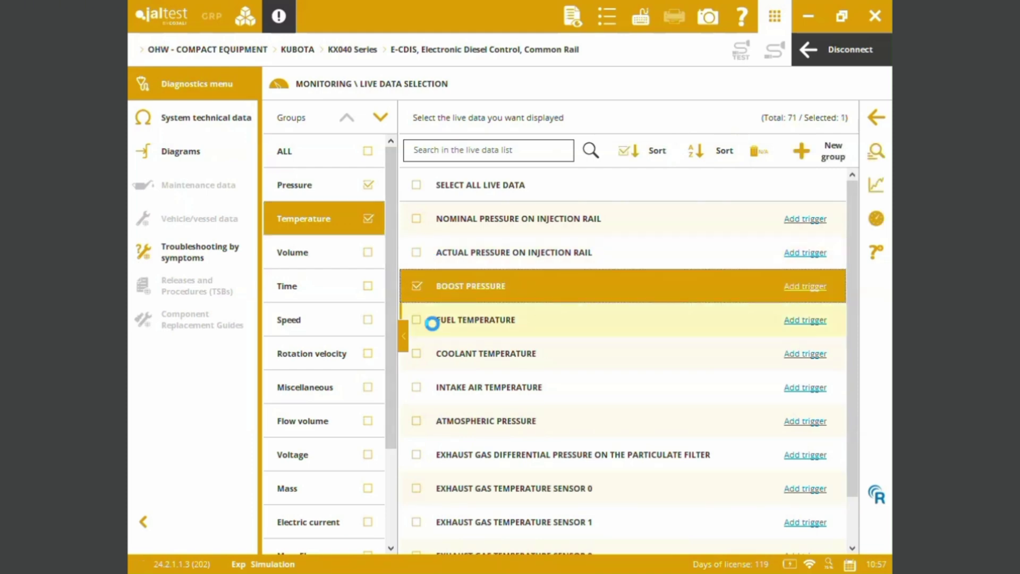
pyautogui.click(430, 335)
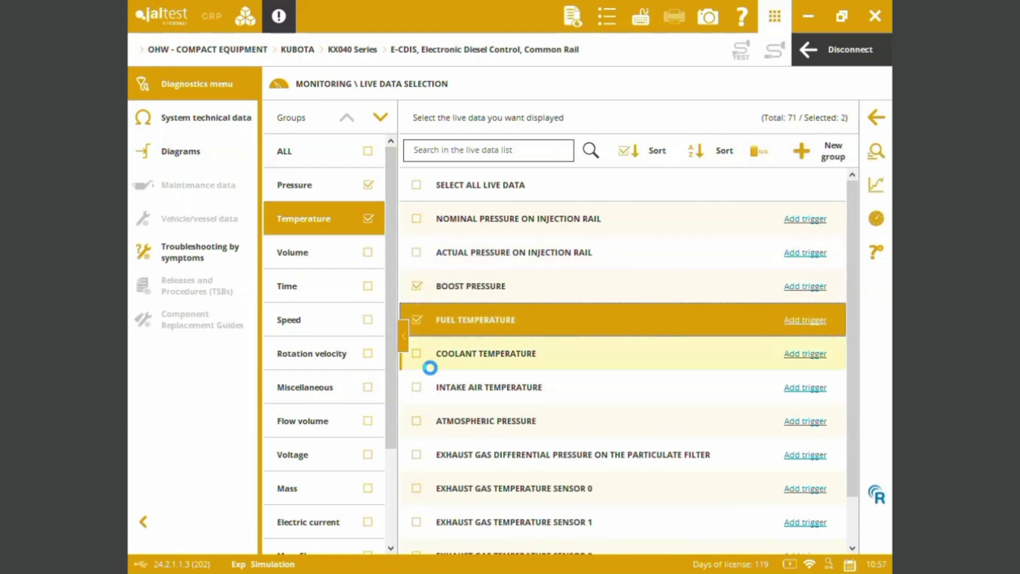
pyautogui.click(431, 366)
pyautogui.click(430, 395)
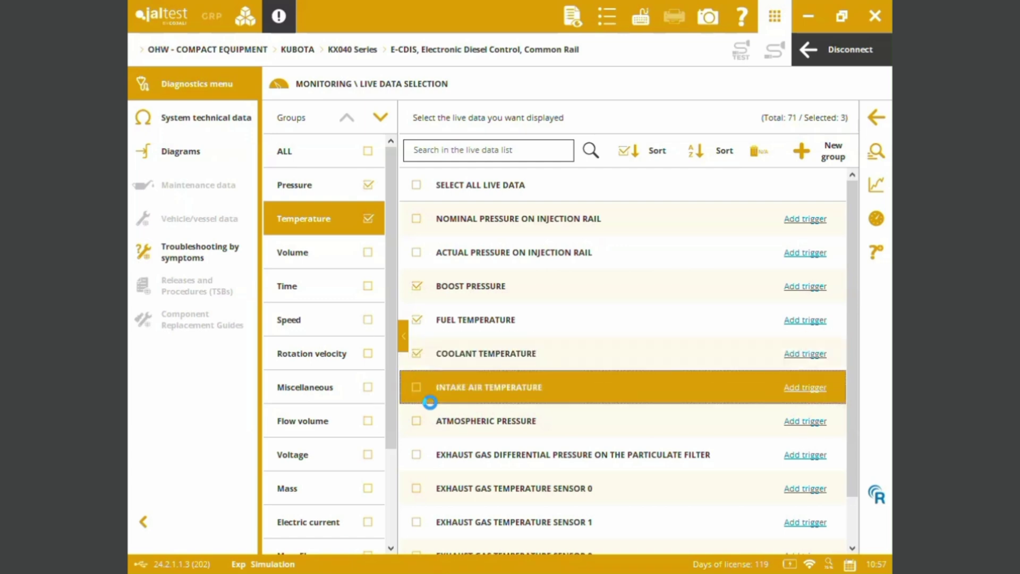
# Step: View the selected live data as gauges and as a graph over time, and leave the monitoring
pyautogui.click(880, 222)
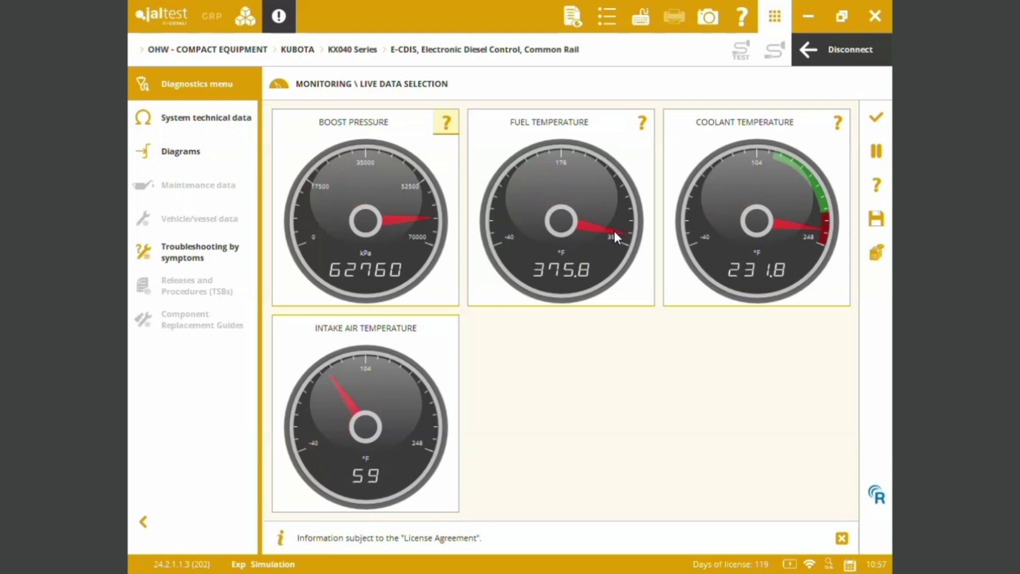
pyautogui.click(876, 118)
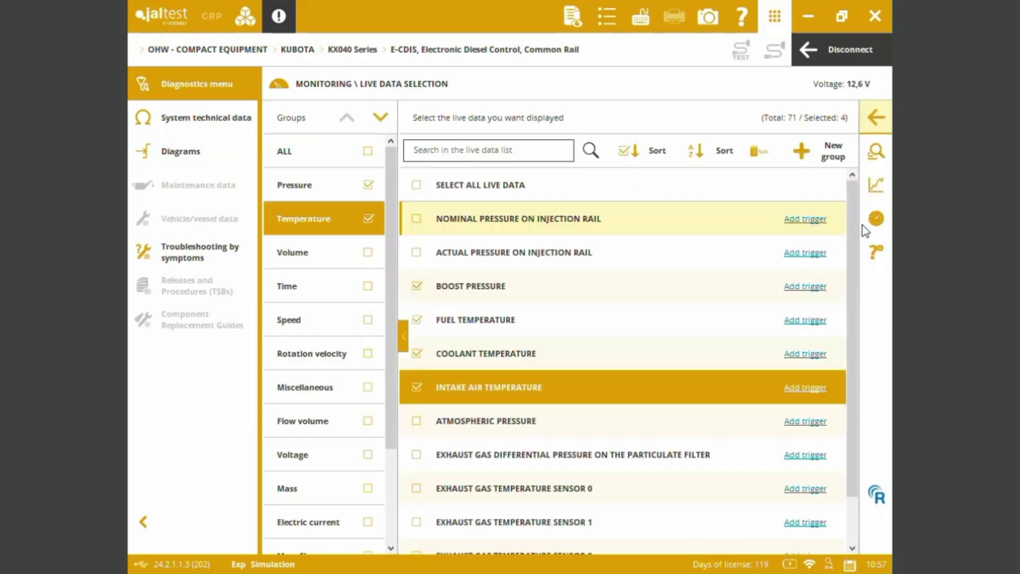
pyautogui.click(875, 184)
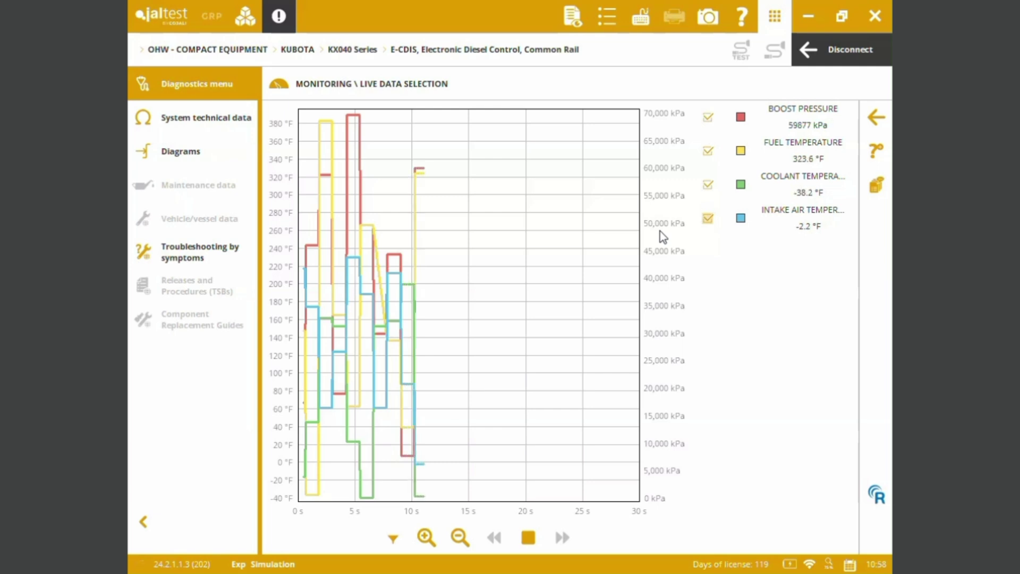
pyautogui.click(878, 120)
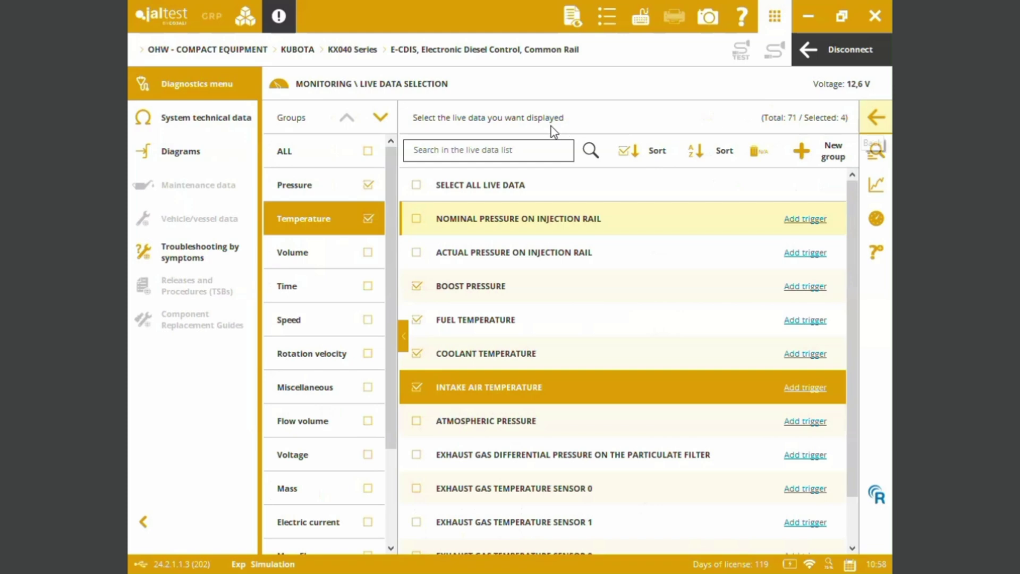
pyautogui.click(872, 118)
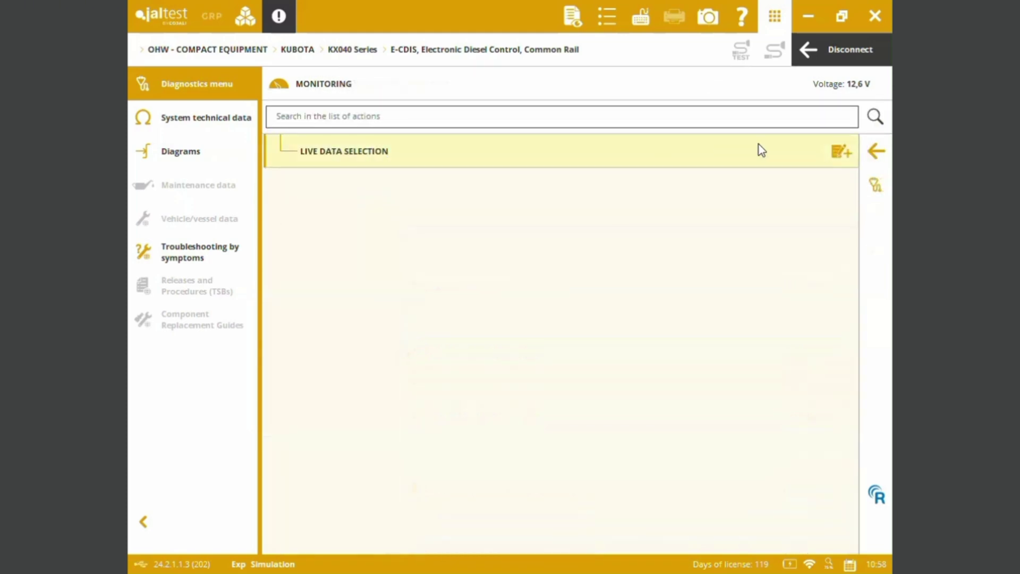
pyautogui.click(874, 152)
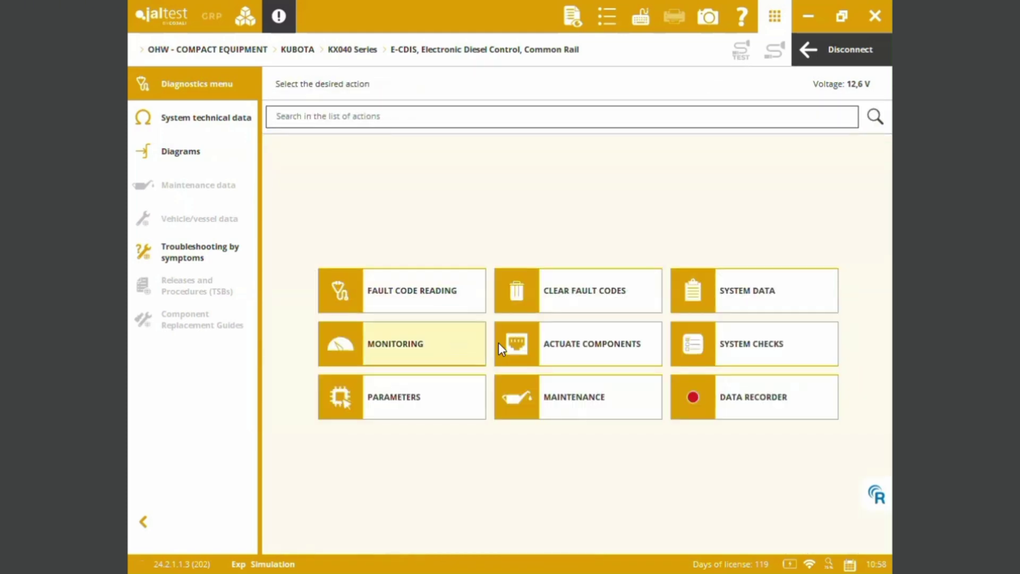
# Step: Look through the available component actuations and system checks, and return to the list of diagnostic actions
pyautogui.click(559, 353)
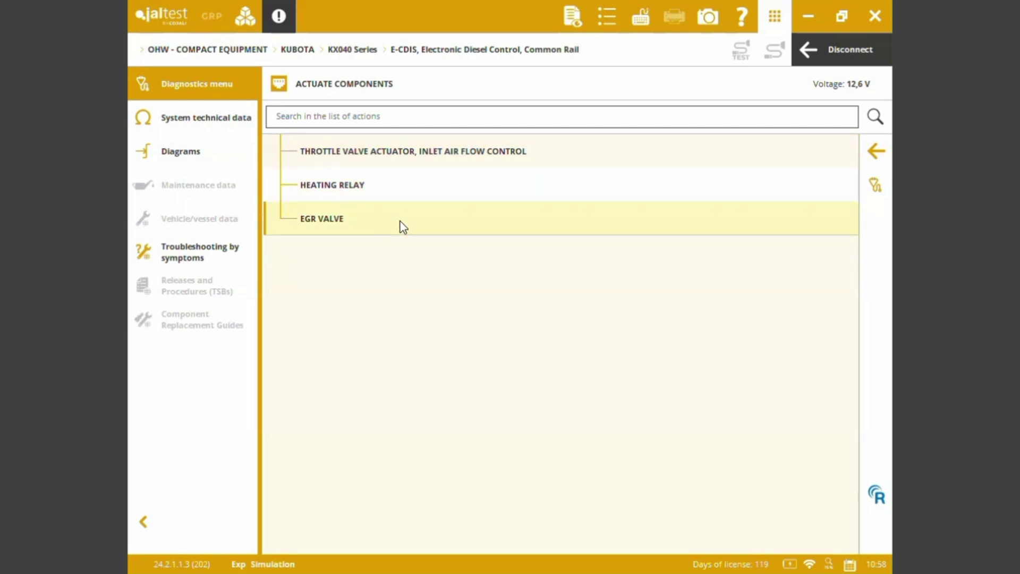
pyautogui.click(874, 152)
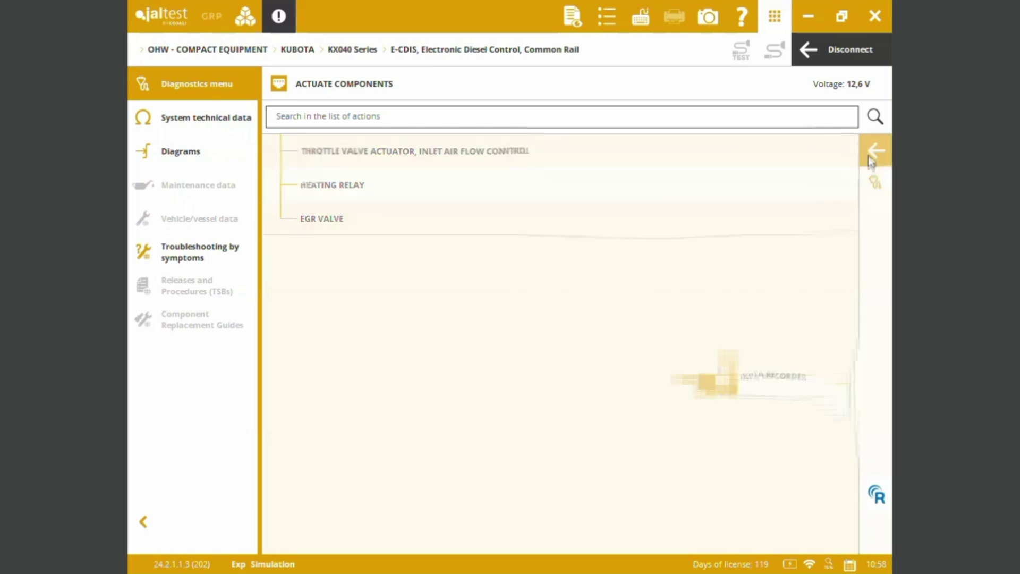
pyautogui.click(751, 350)
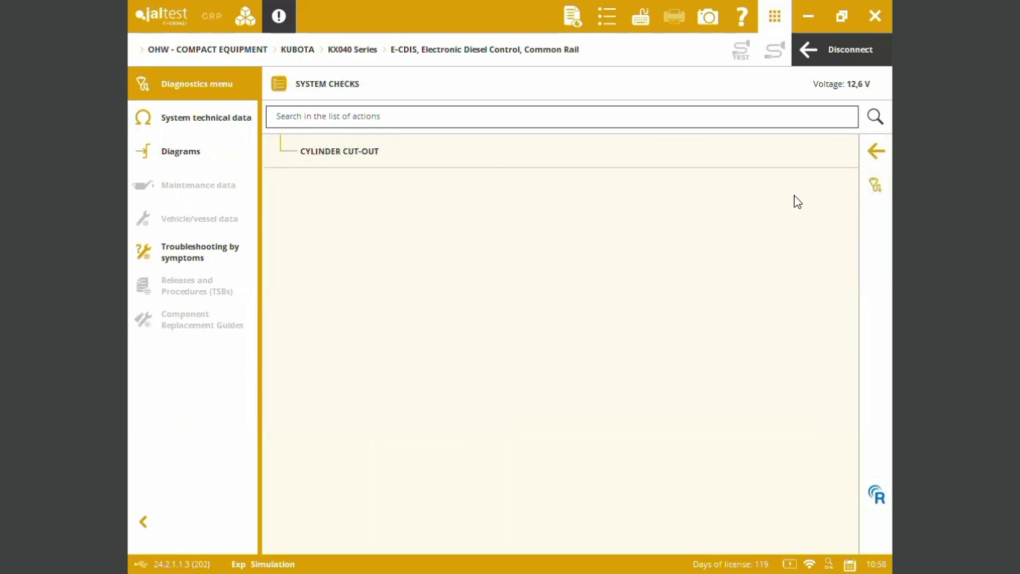
pyautogui.click(877, 154)
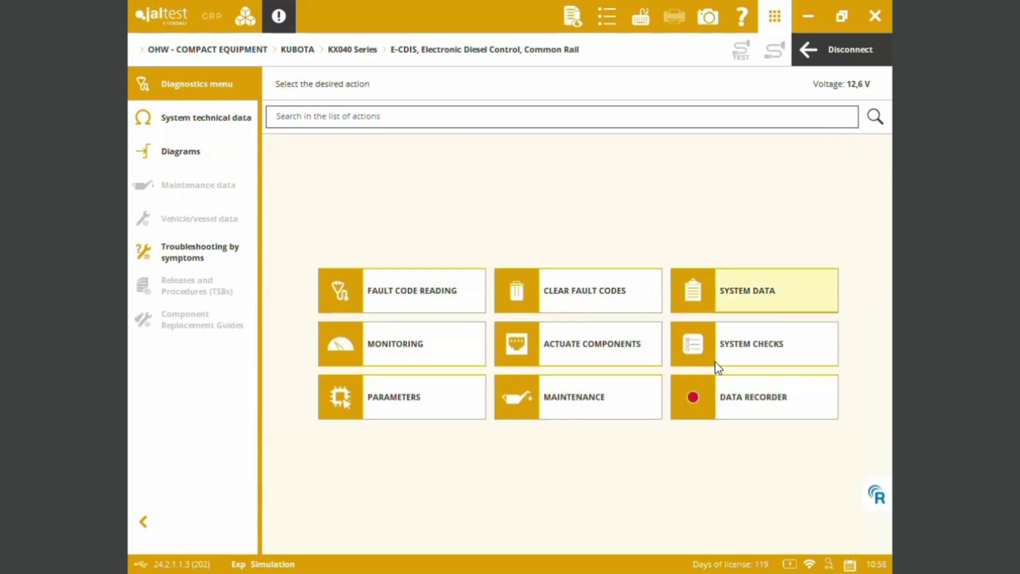
# Step: Look through the injector parameter functions and the diesel particulate filter maintenance functions, and return to the list of diagnostic actions
pyautogui.click(431, 415)
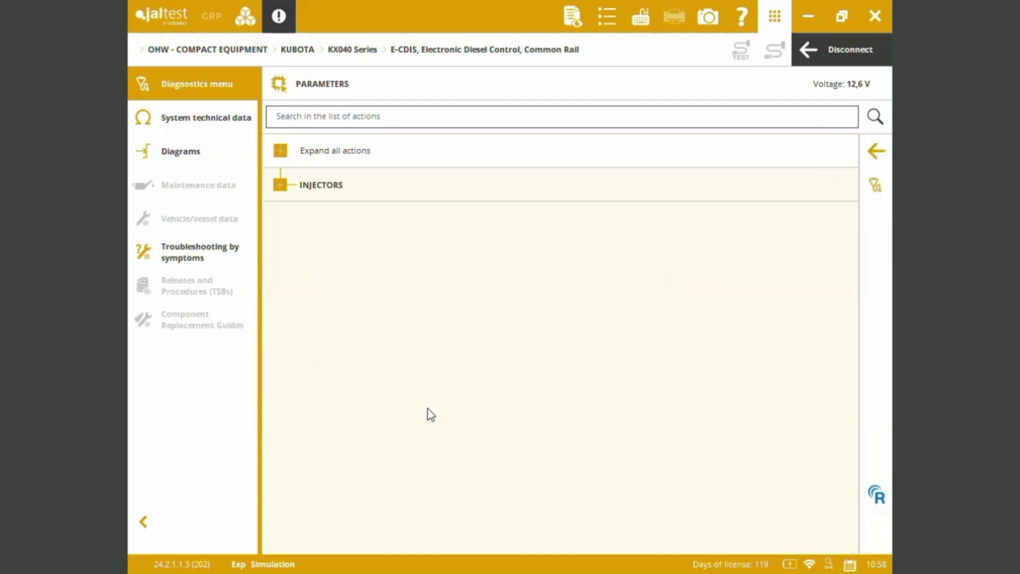
pyautogui.click(280, 186)
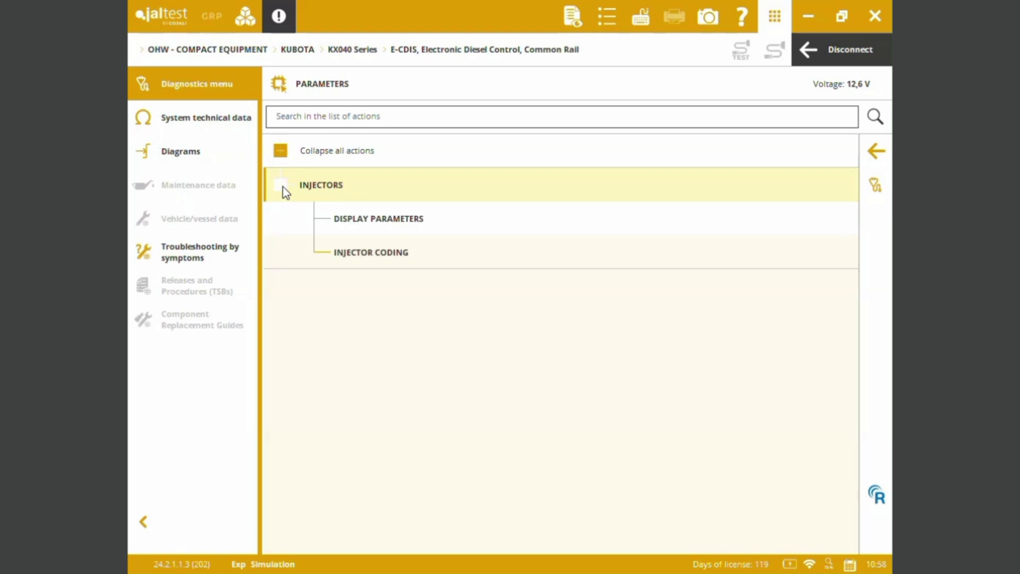
pyautogui.click(281, 185)
pyautogui.click(875, 151)
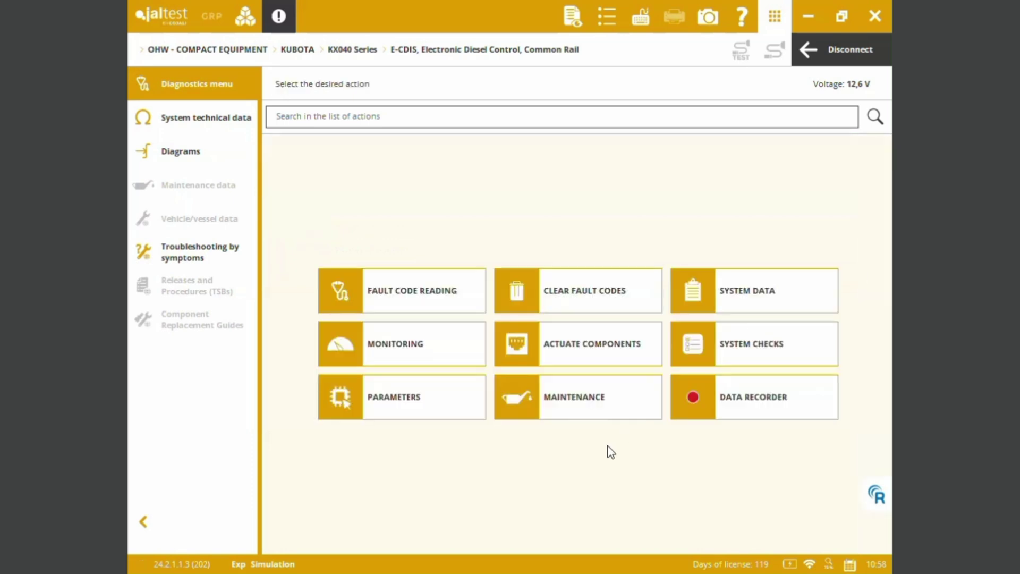
pyautogui.click(604, 409)
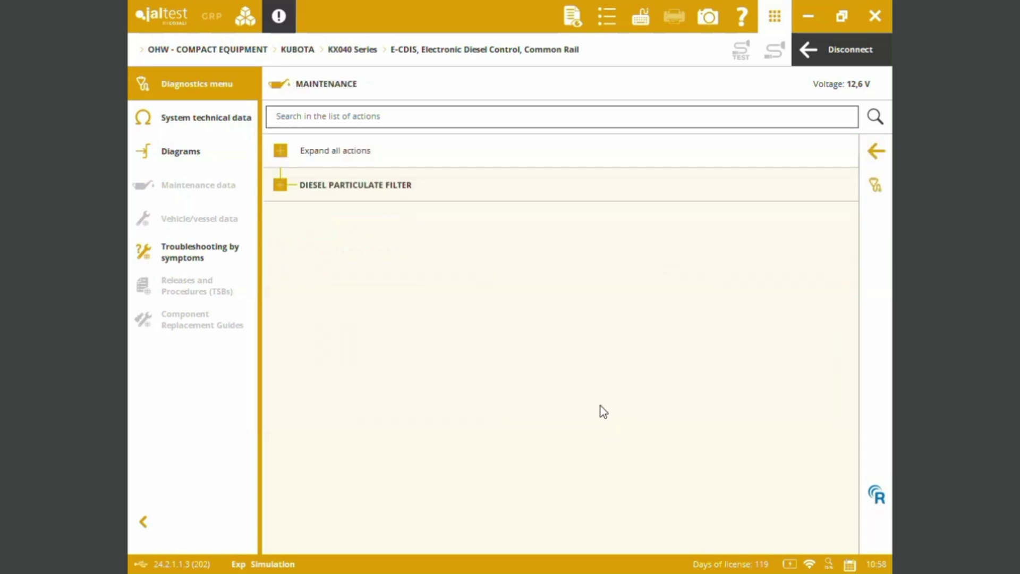
pyautogui.click(284, 187)
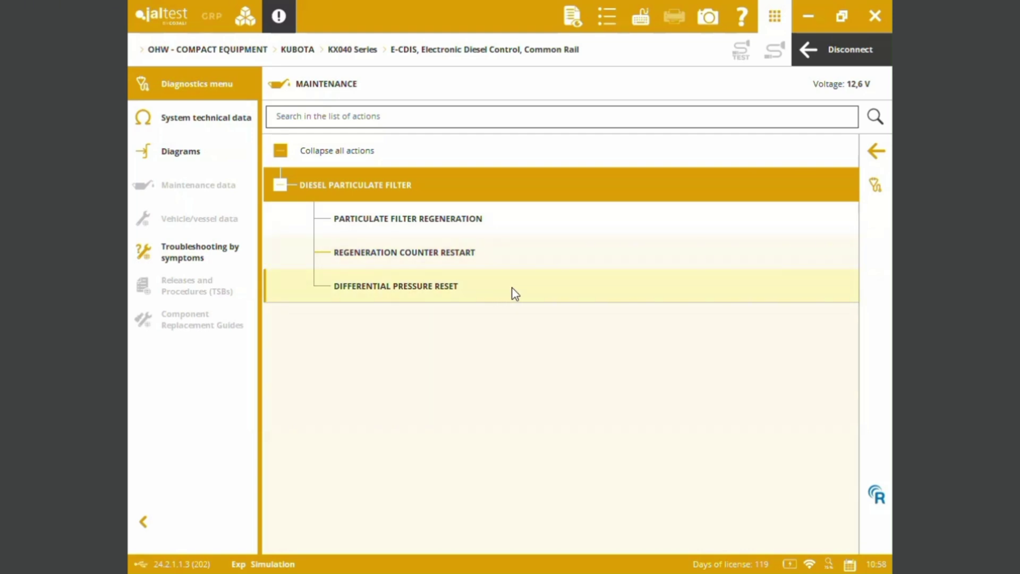
pyautogui.click(867, 158)
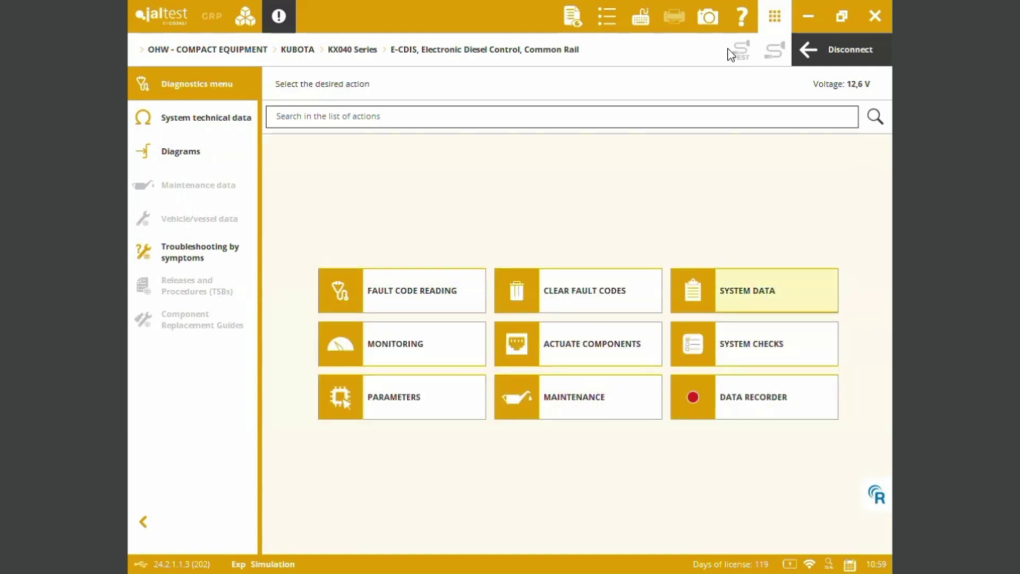
# Step: Disconnect from the KX040 Series engine system, save the diagnostic report under its suggested name, and return to the brand selection
pyautogui.click(810, 49)
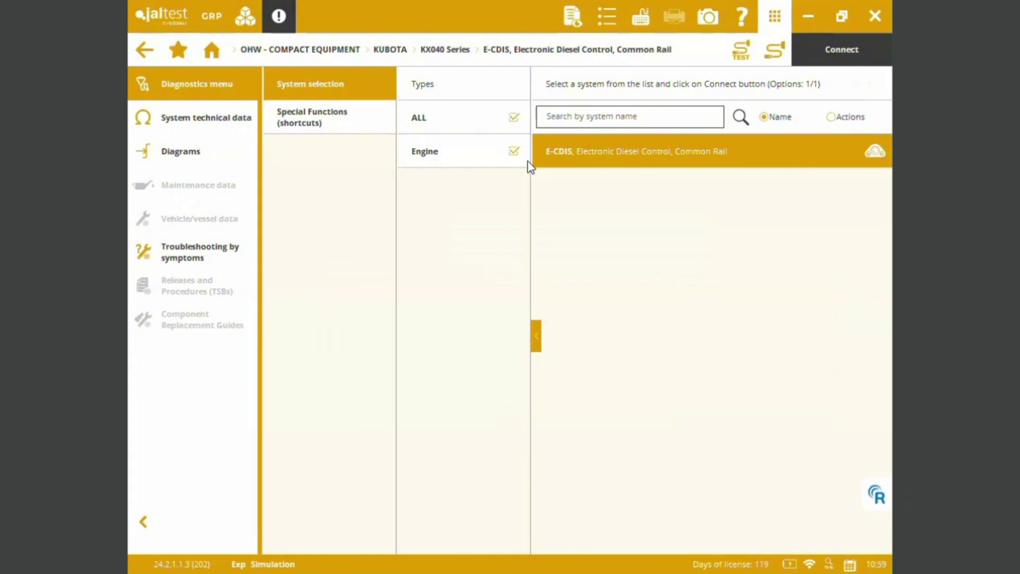
pyautogui.click(139, 48)
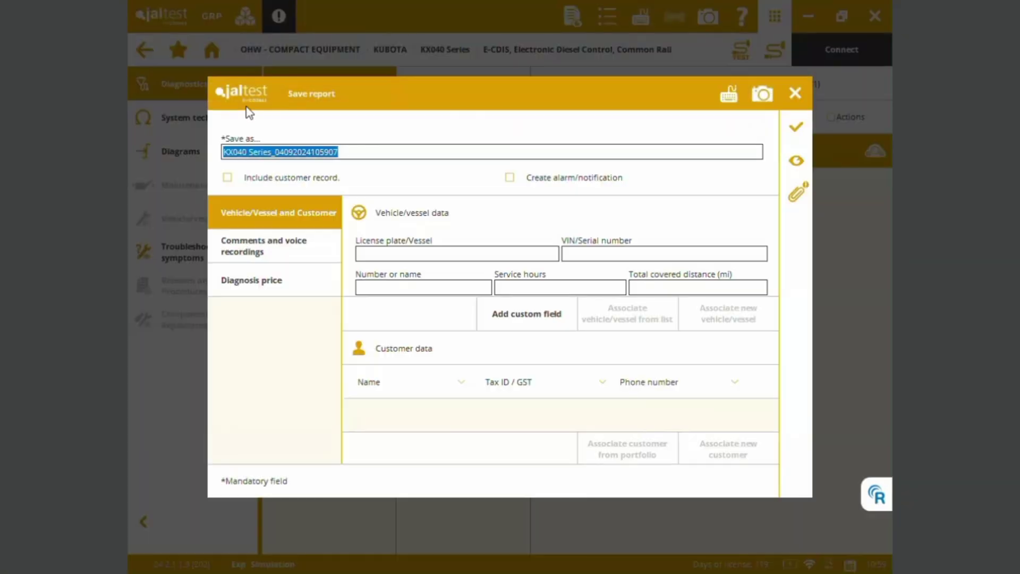
pyautogui.click(798, 127)
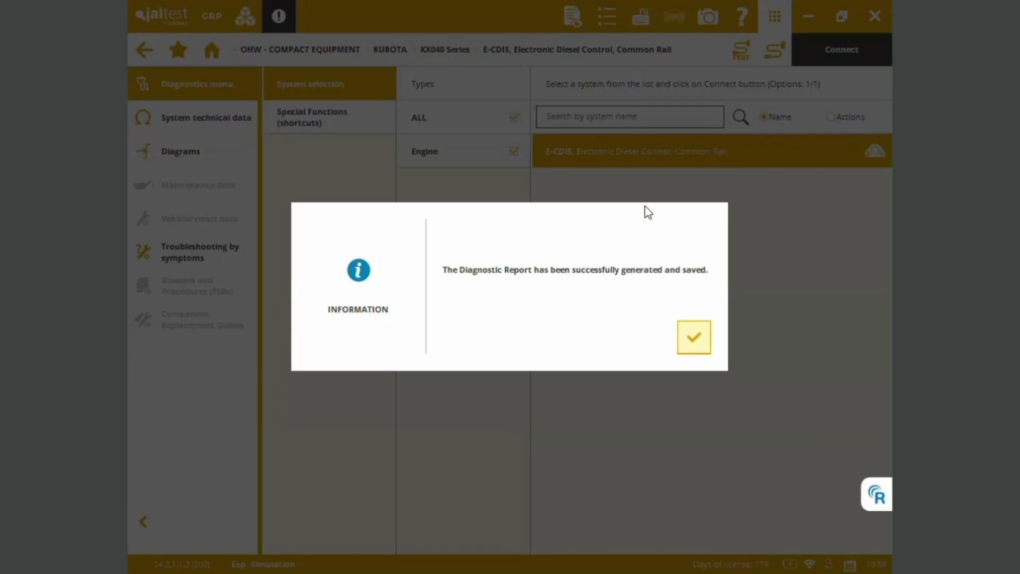
pyautogui.click(695, 337)
pyautogui.click(145, 50)
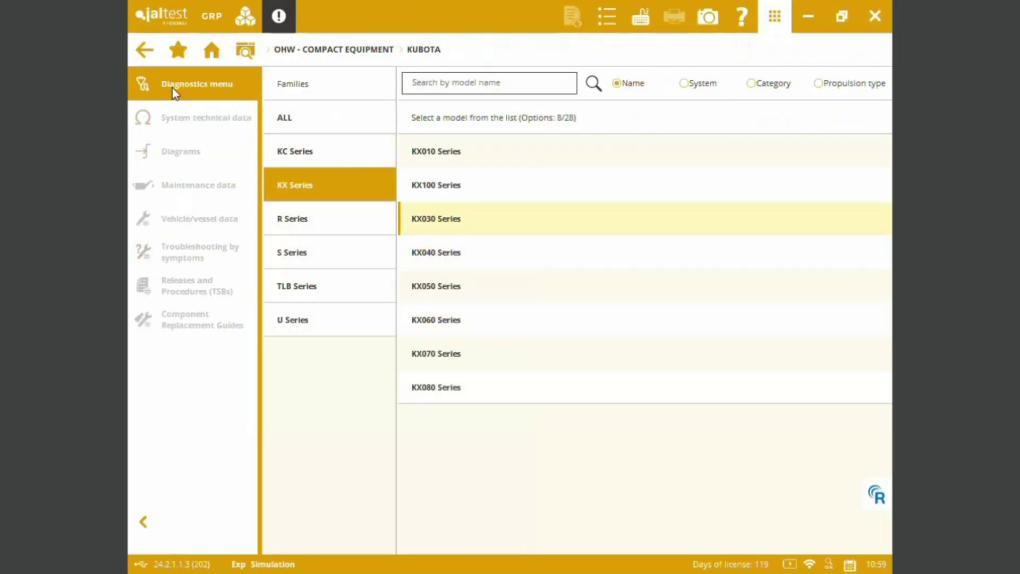
pyautogui.click(149, 51)
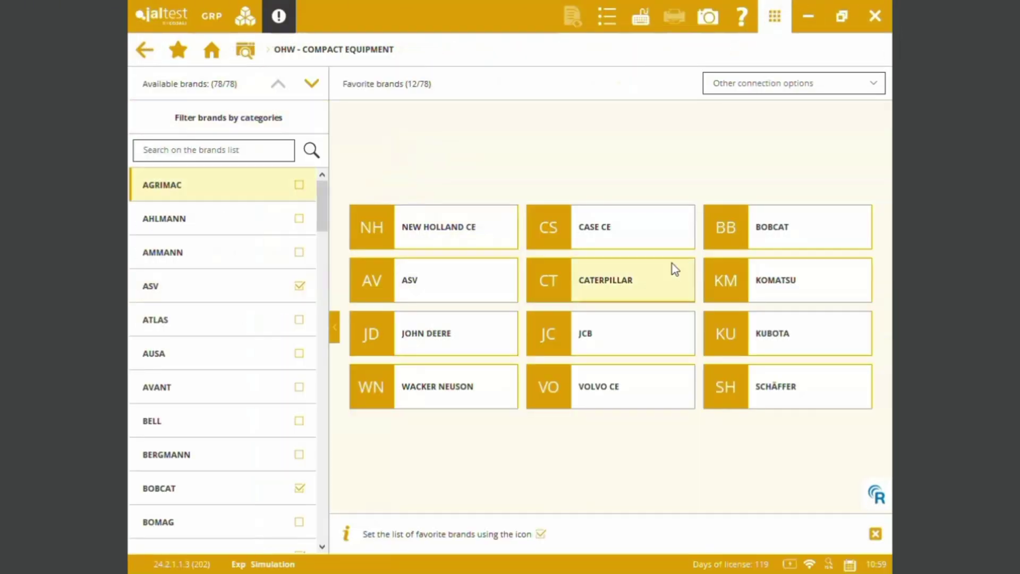
# Step: Choose the Kubota SVL90 Series from the S Series family, view its special function shortcuts, and return to its system selection
pyautogui.click(822, 337)
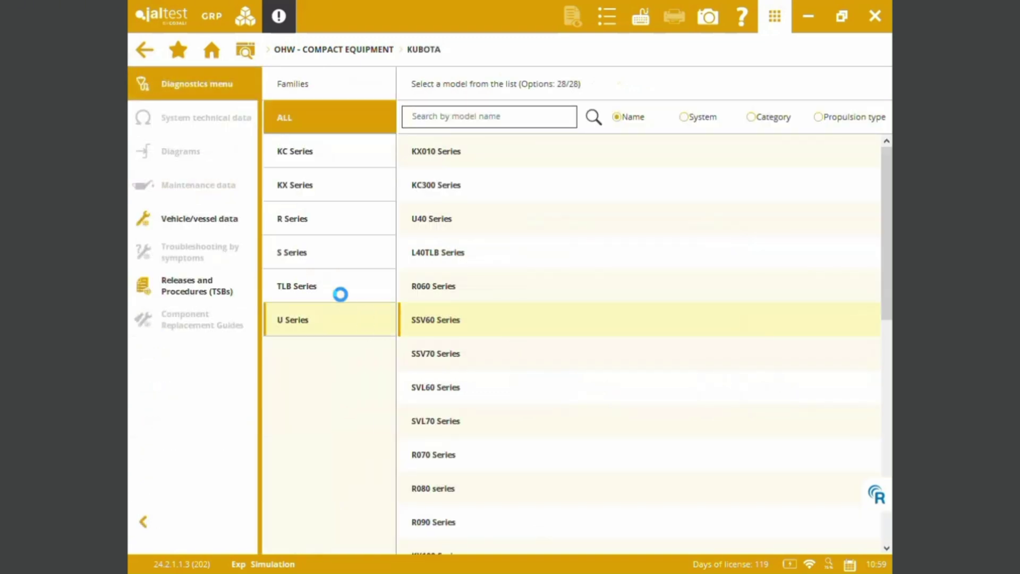
pyautogui.click(339, 267)
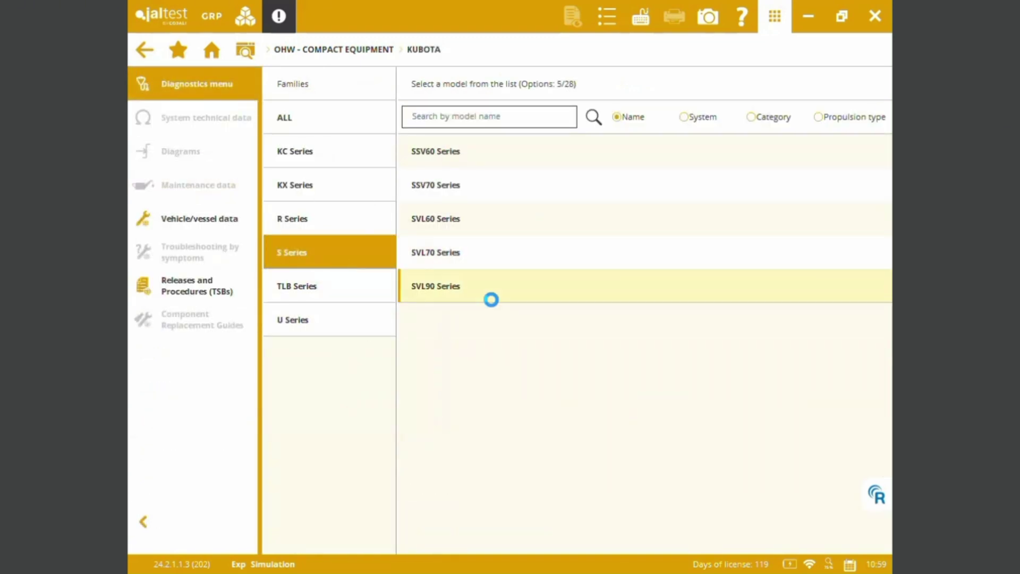
pyautogui.click(491, 299)
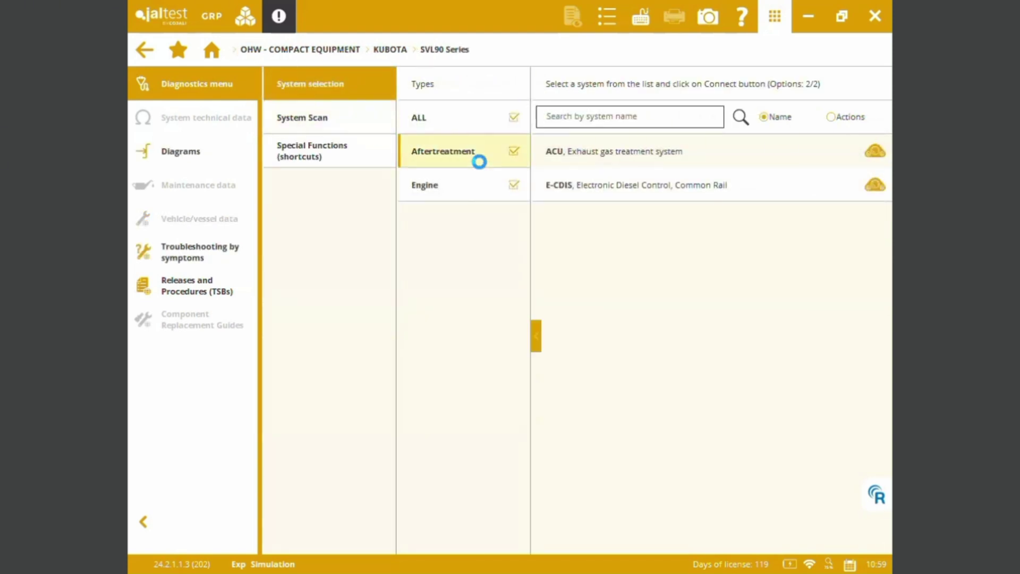
pyautogui.click(348, 167)
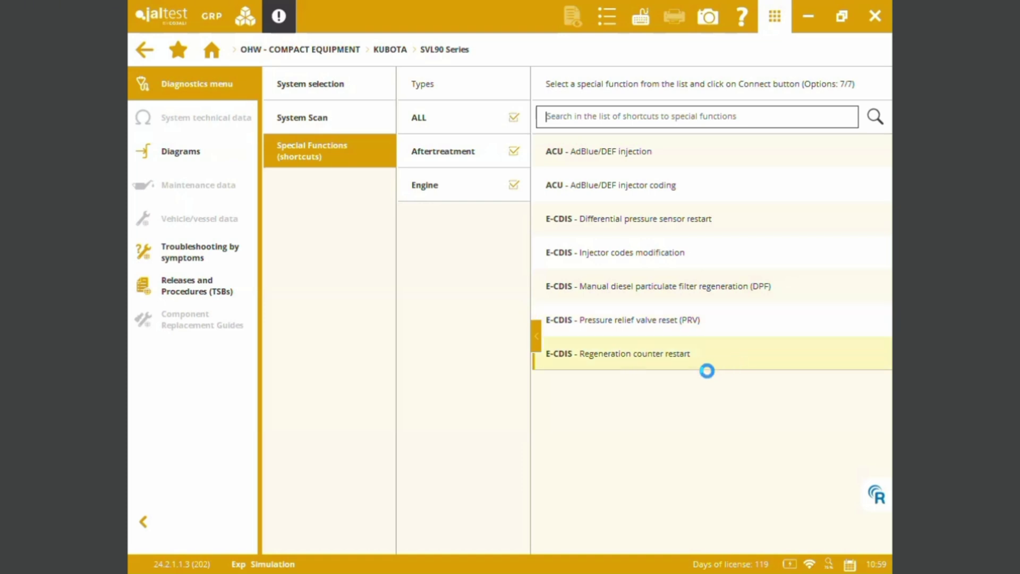
pyautogui.click(371, 96)
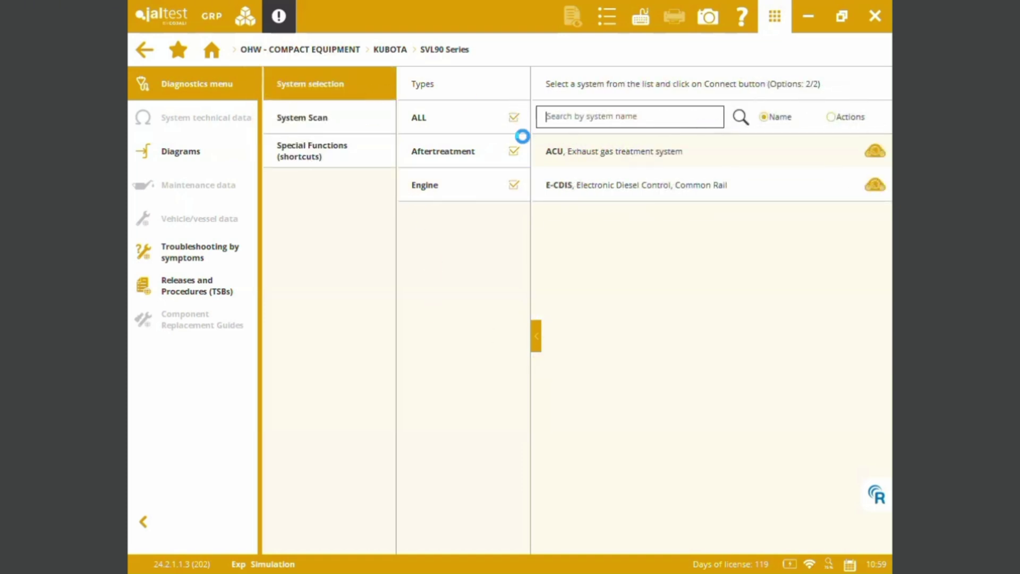
# Step: Limit the system list to Aftertreatment and connect to the ACU exhaust gas treatment system
pyautogui.click(528, 130)
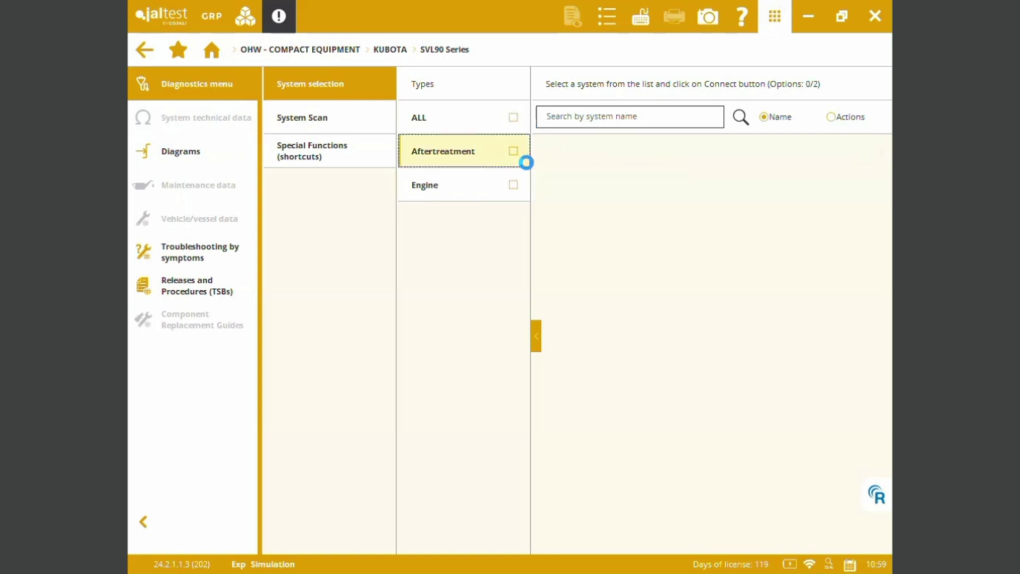
pyautogui.click(526, 162)
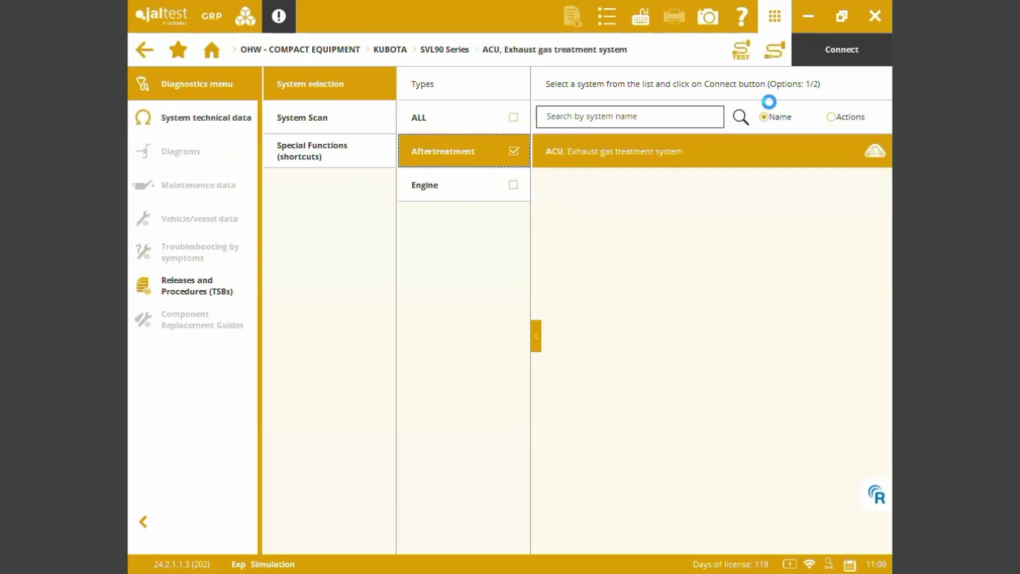
pyautogui.click(825, 63)
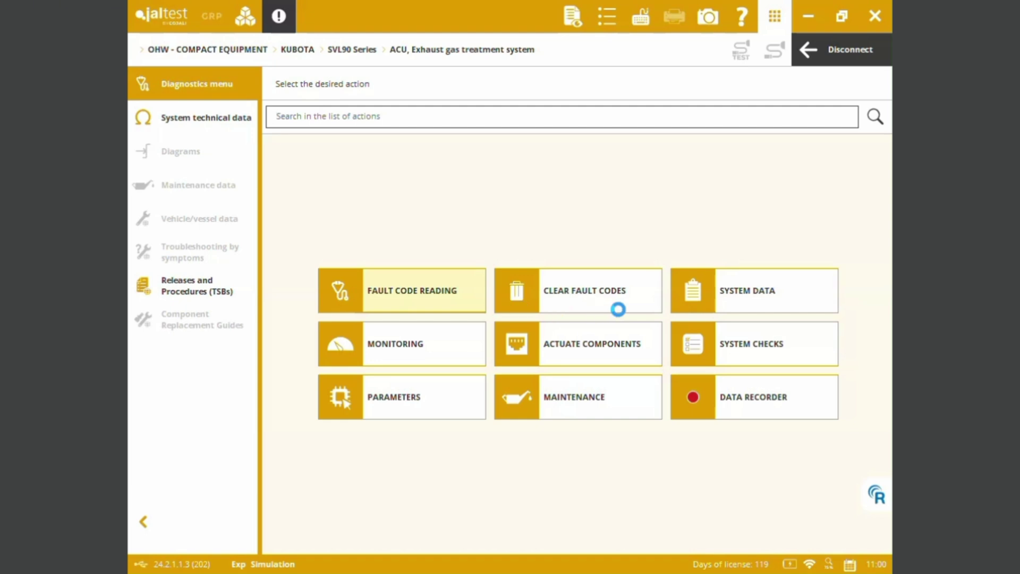
# Step: Look through the exhaust gas treatment system's component actuations and system checks, and return to the list of diagnostic actions
pyautogui.click(589, 366)
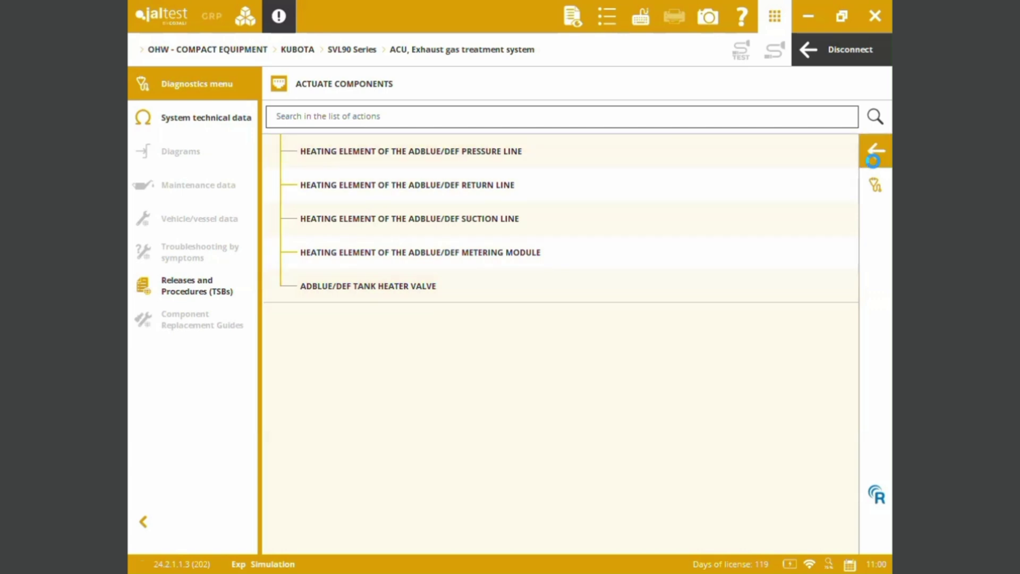
pyautogui.click(875, 151)
pyautogui.click(755, 357)
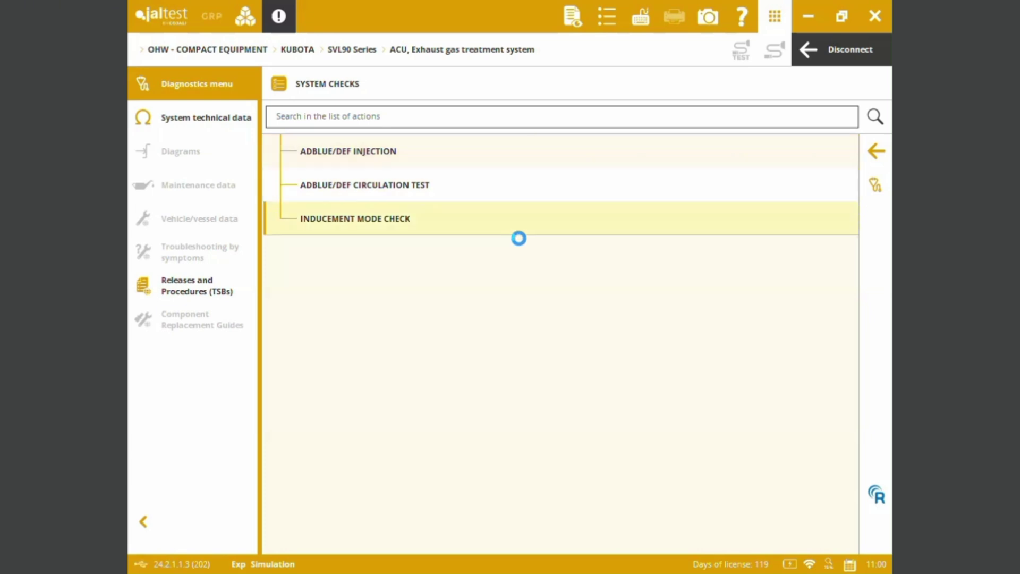
pyautogui.click(882, 159)
# Step: Examine the parameter functions, including those under Modify Parameters, and the maintenance functions of the exhaust gas treatment system
pyautogui.click(407, 411)
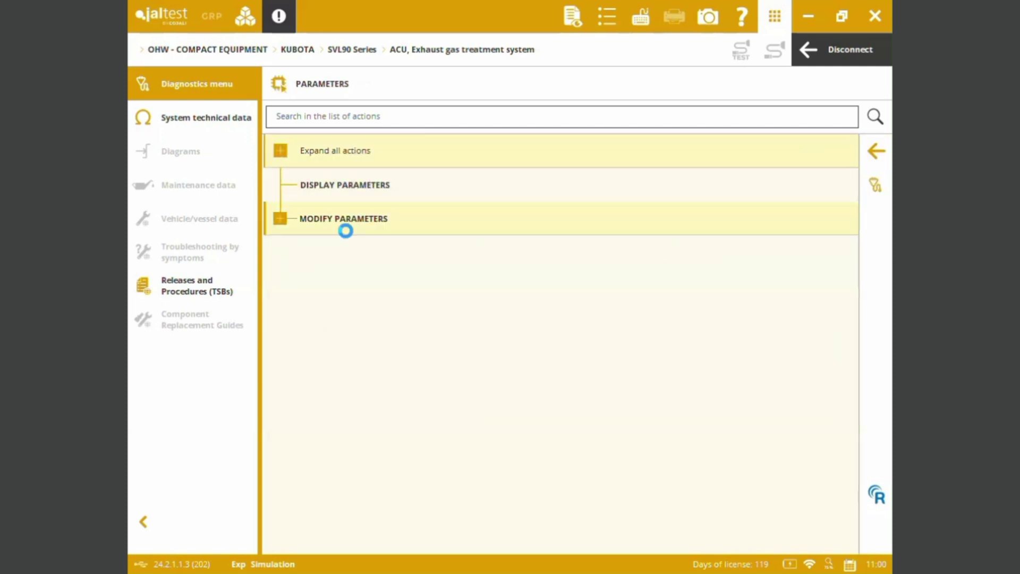
pyautogui.click(294, 234)
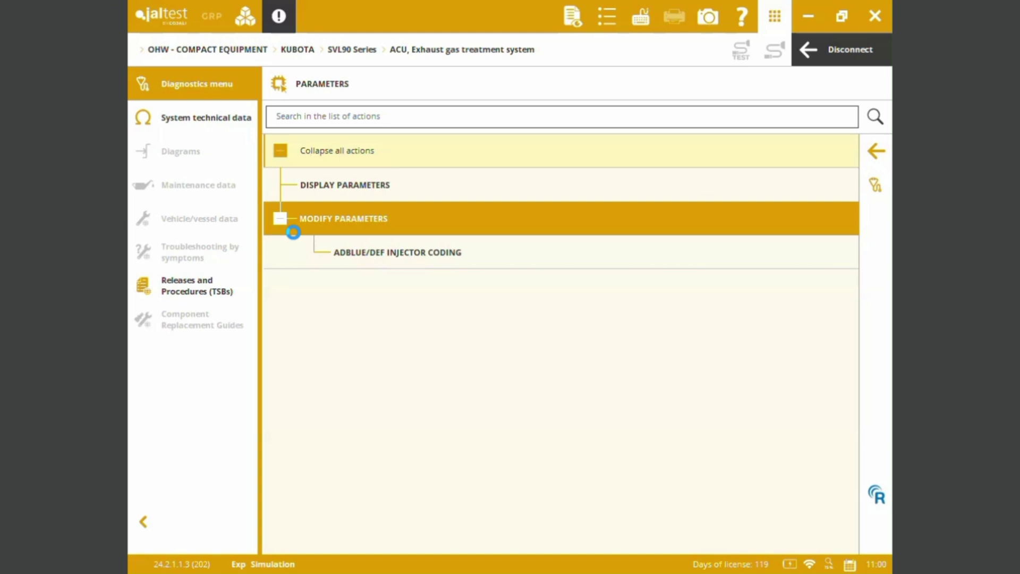
pyautogui.click(294, 232)
pyautogui.click(876, 151)
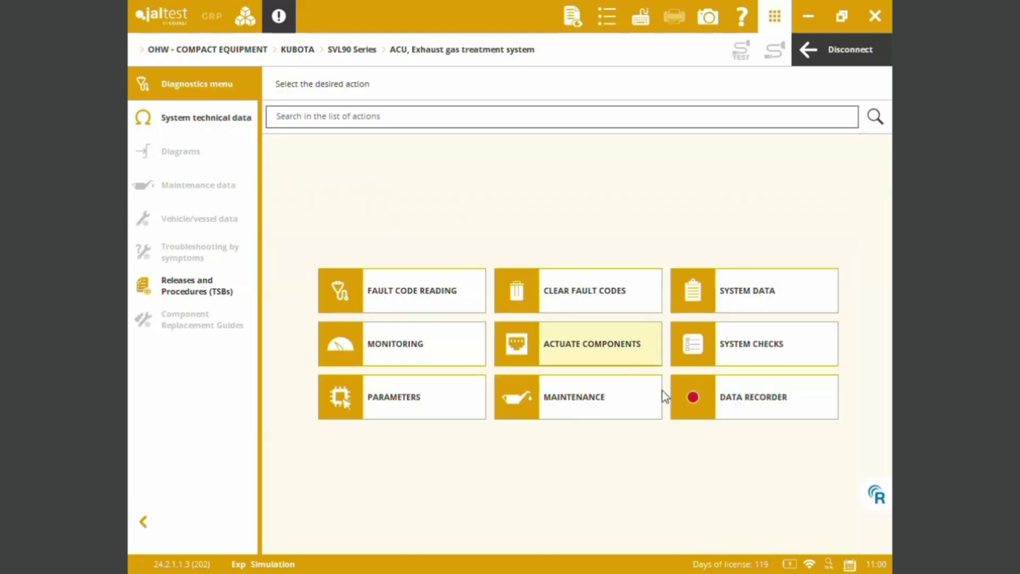
pyautogui.click(578, 397)
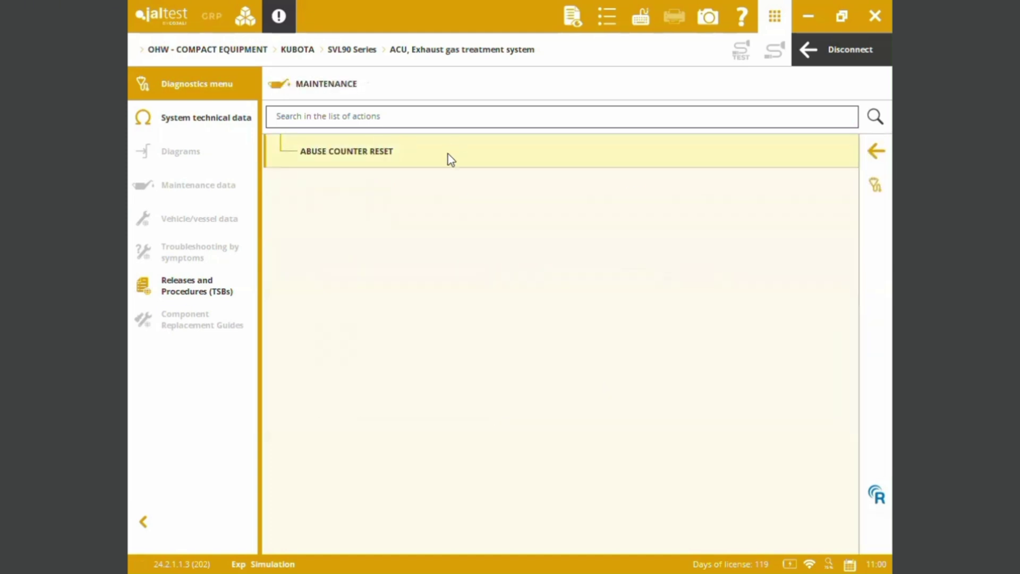
pyautogui.click(876, 151)
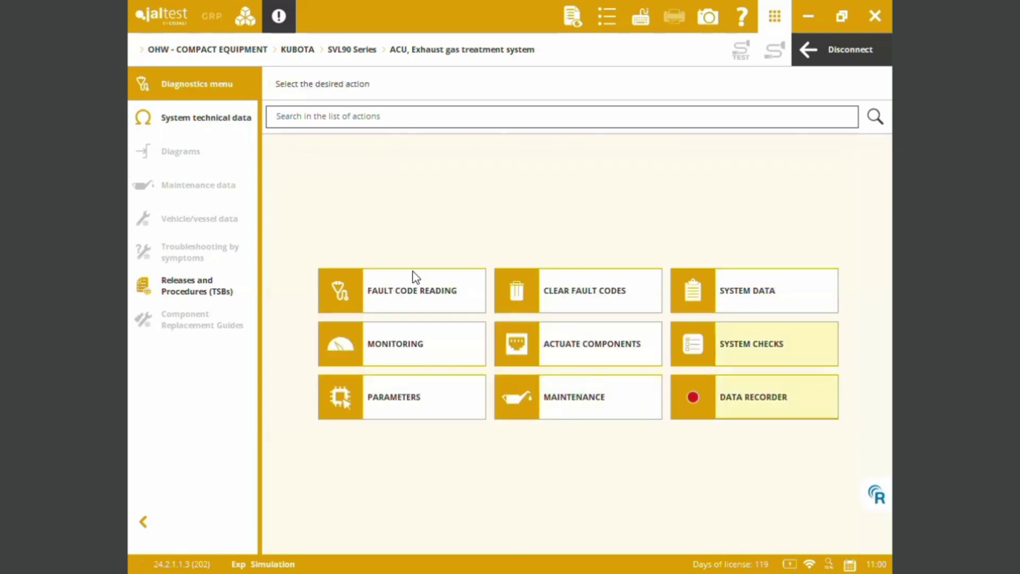
# Step: Check the technical releases and procedures offered for the exhaust gas treatment system, and return to the diagnostics menu
pyautogui.click(176, 290)
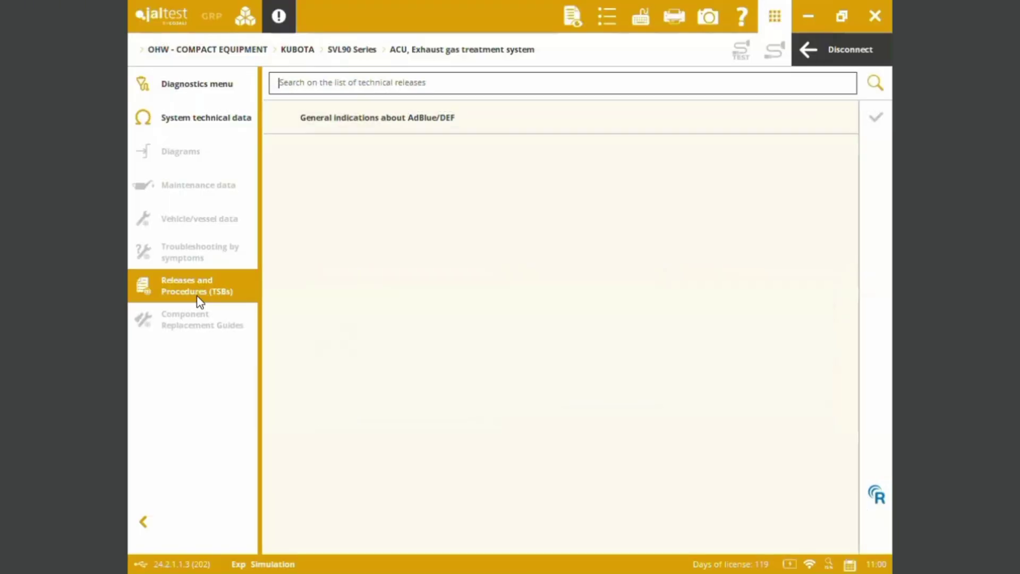
pyautogui.click(403, 123)
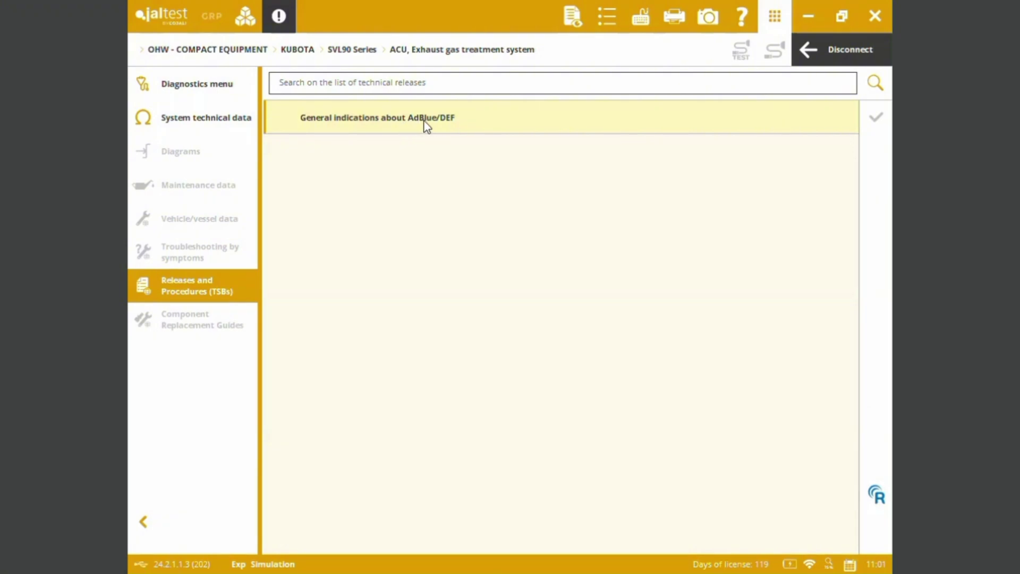
pyautogui.click(182, 88)
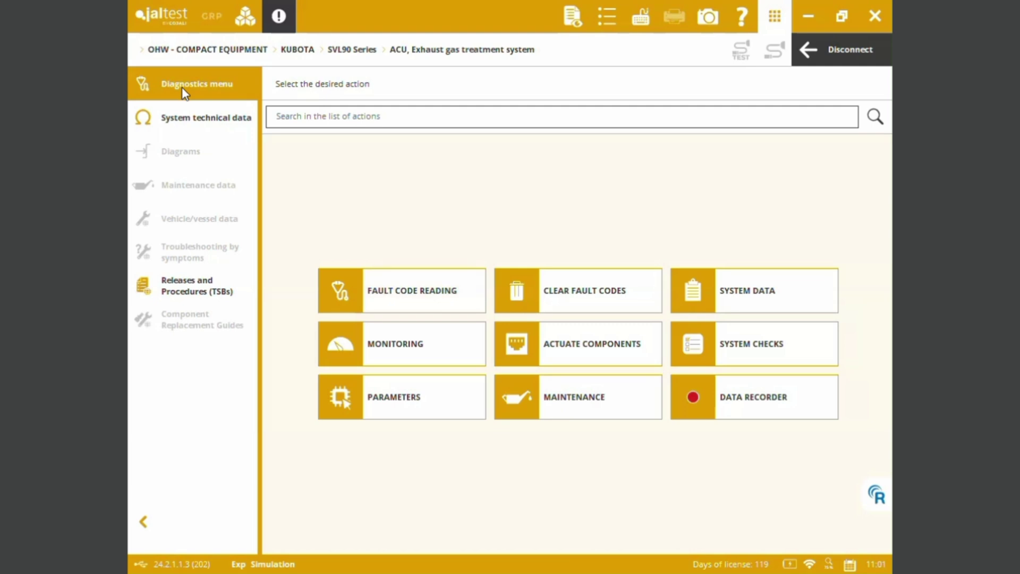
# Step: Disconnect from the exhaust gas treatment system, save the SVL90 Series diagnostic report under its suggested name, and return to the brand selection
pyautogui.click(811, 47)
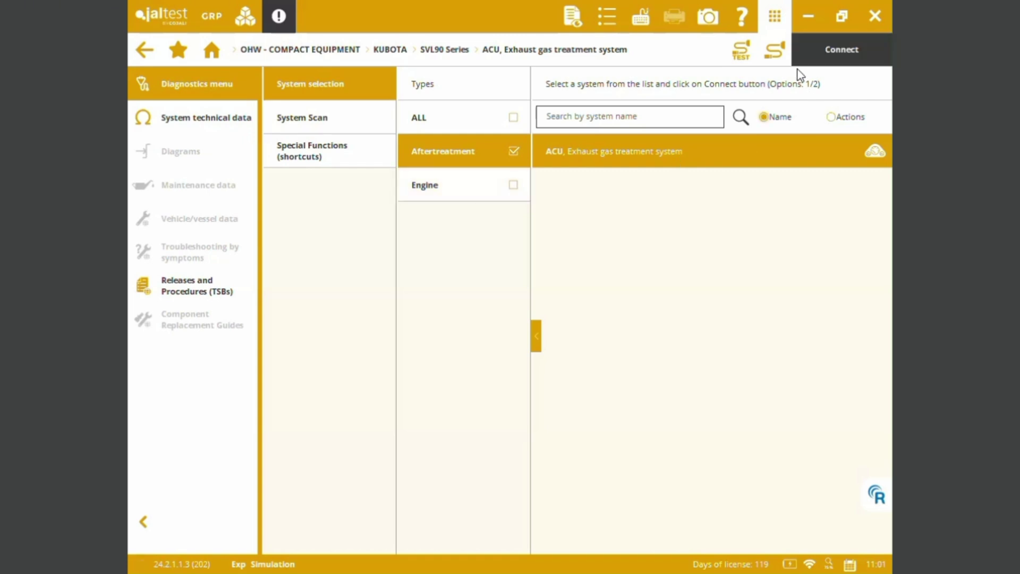
pyautogui.click(143, 50)
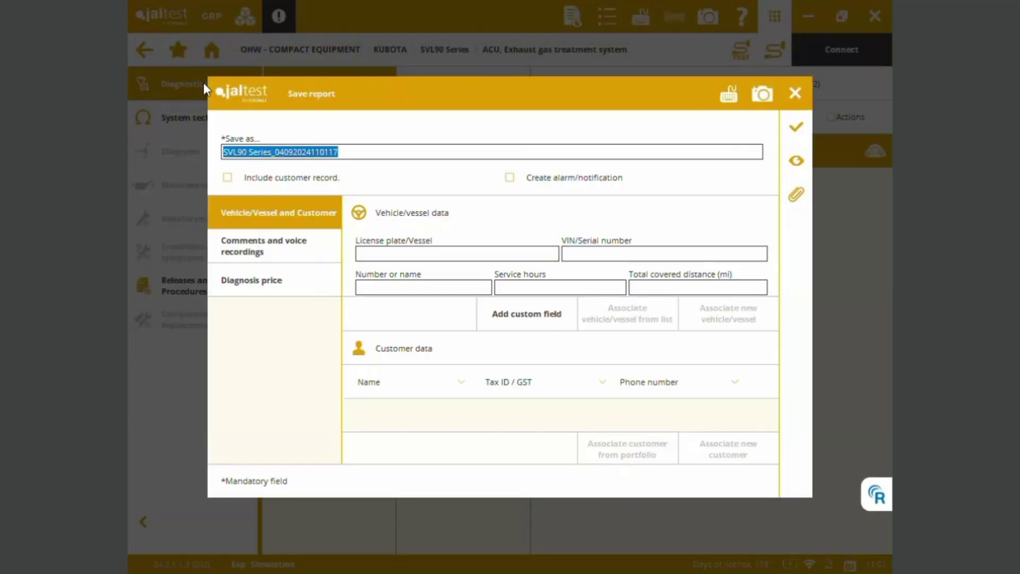
pyautogui.click(795, 129)
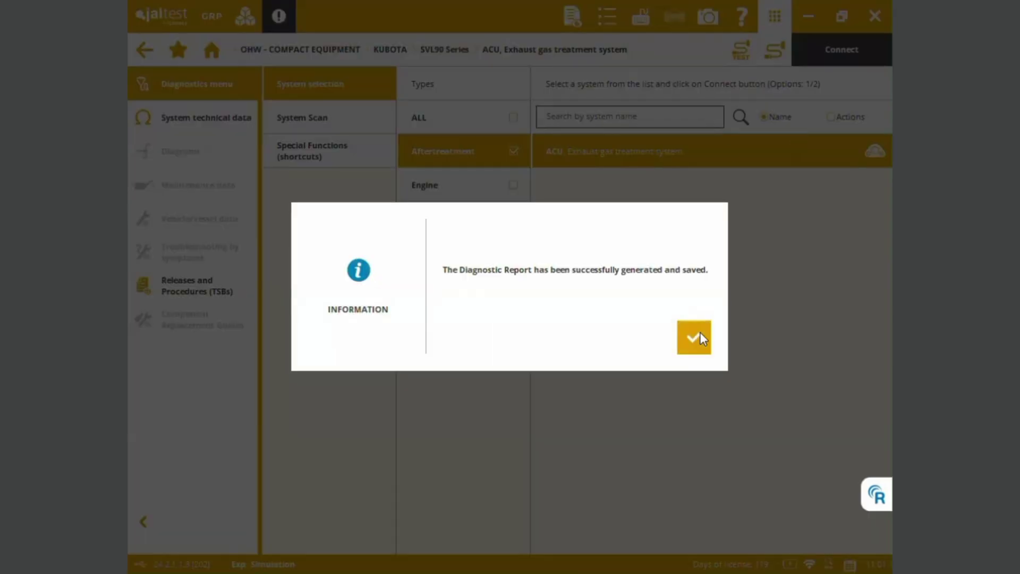
pyautogui.click(694, 337)
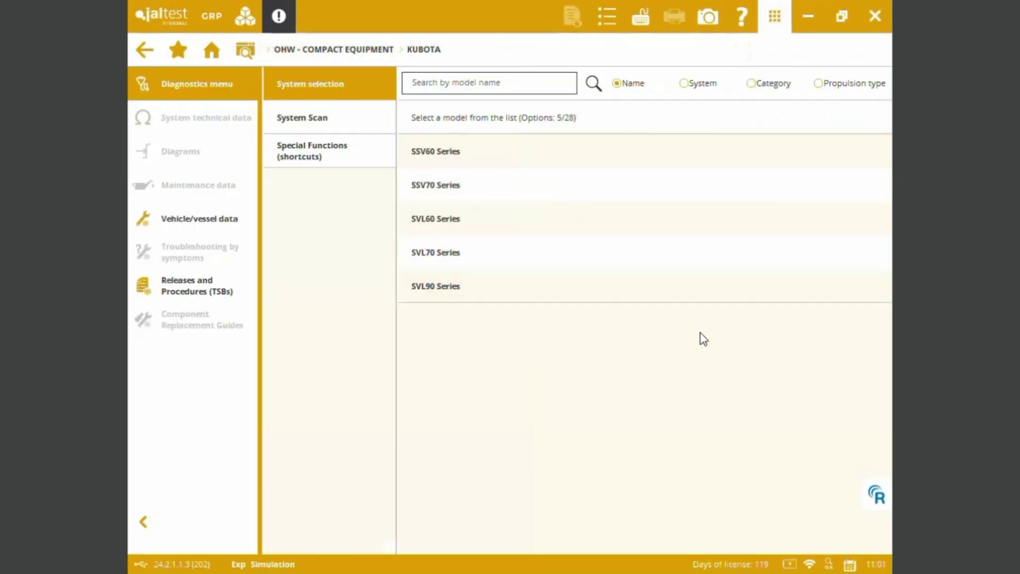
pyautogui.click(142, 52)
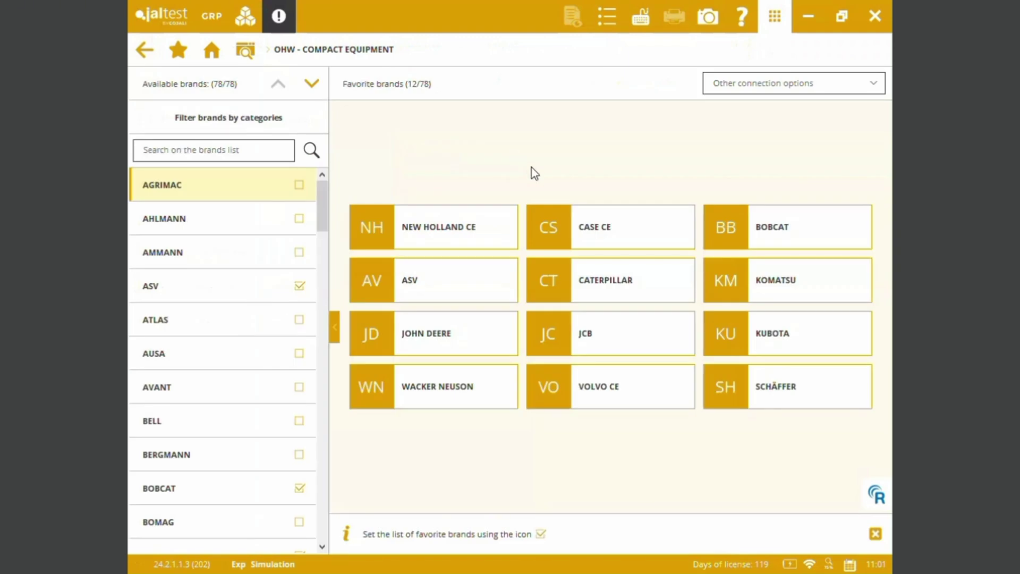